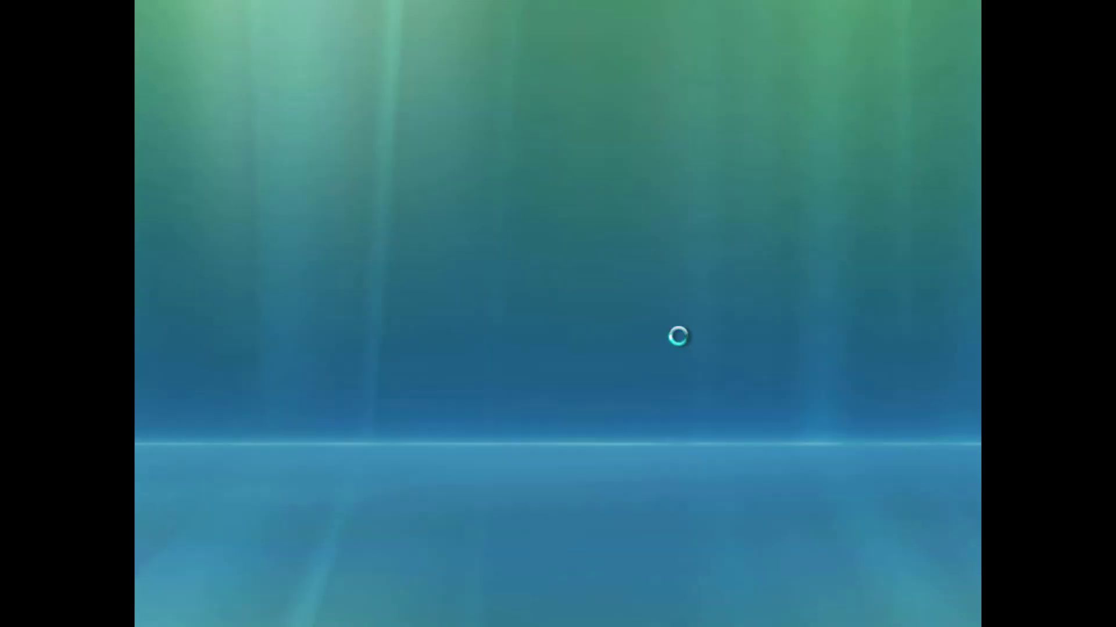
Create the administrator account with the user name, no password and the golden retriever picture.
{"action": "type", "text": "Tech Sanjeet"}
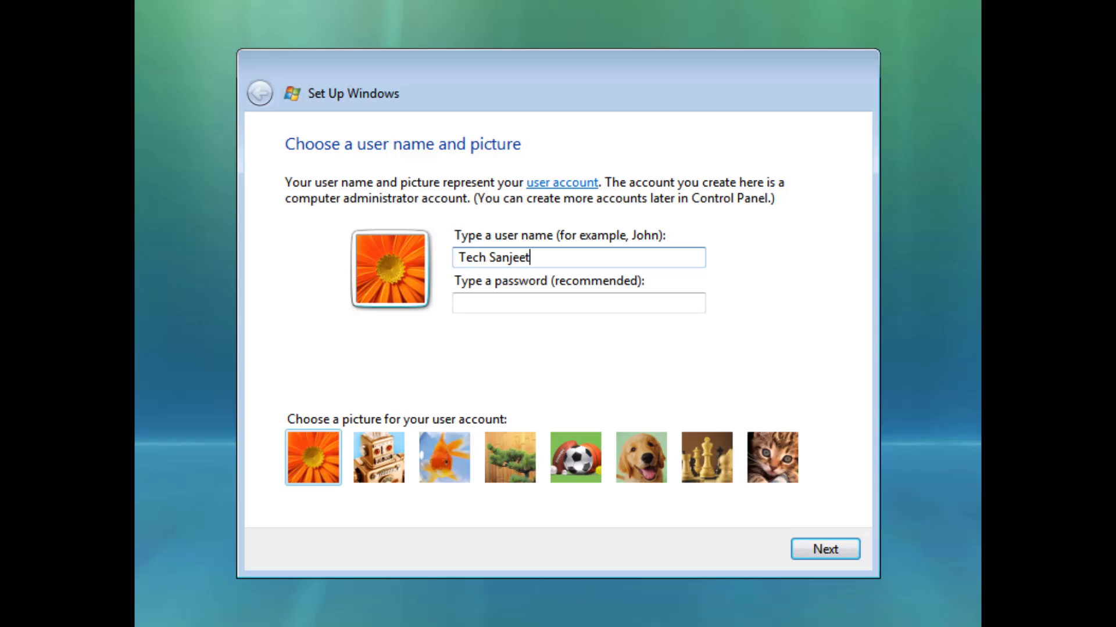
{"action": "key", "text": "Tab"}
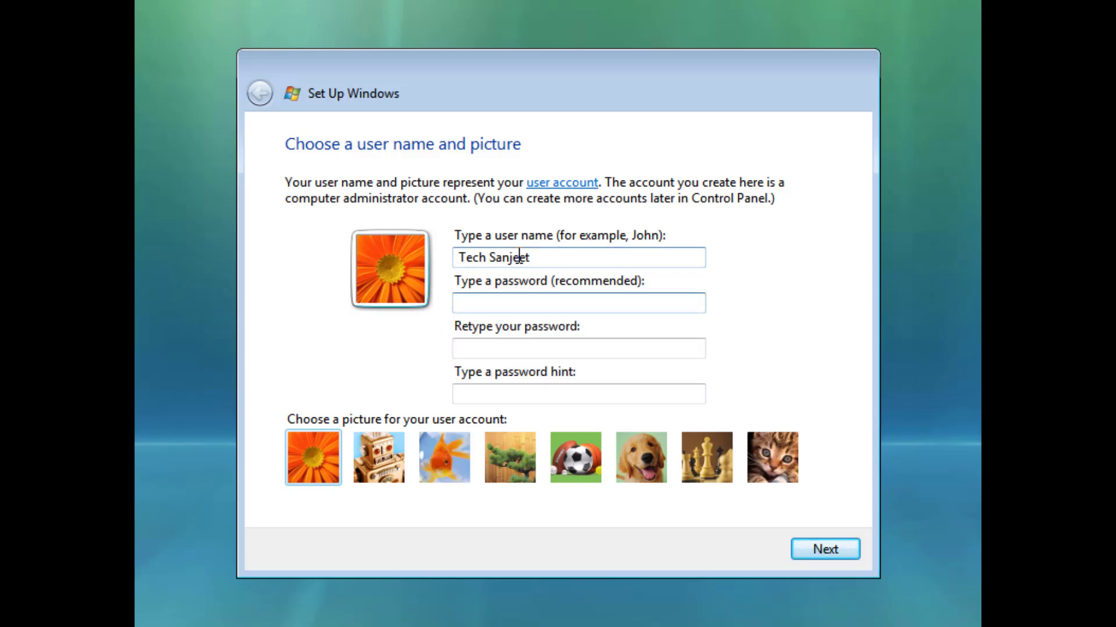
{"action": "left_click", "coordinate": [644, 468]}
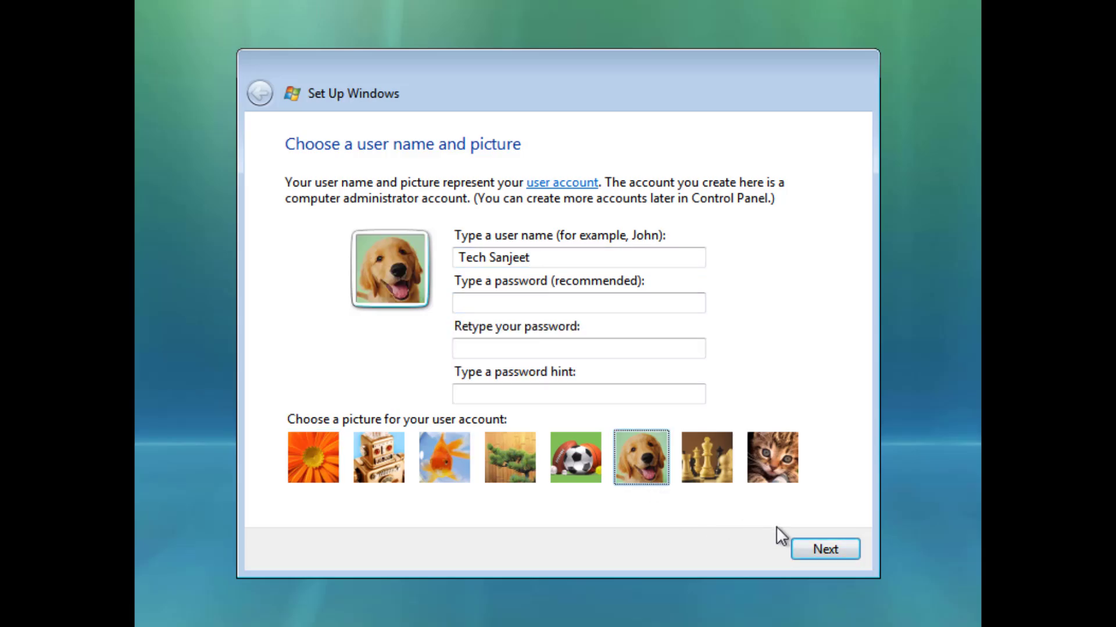
{"action": "left_click", "coordinate": [813, 549]}
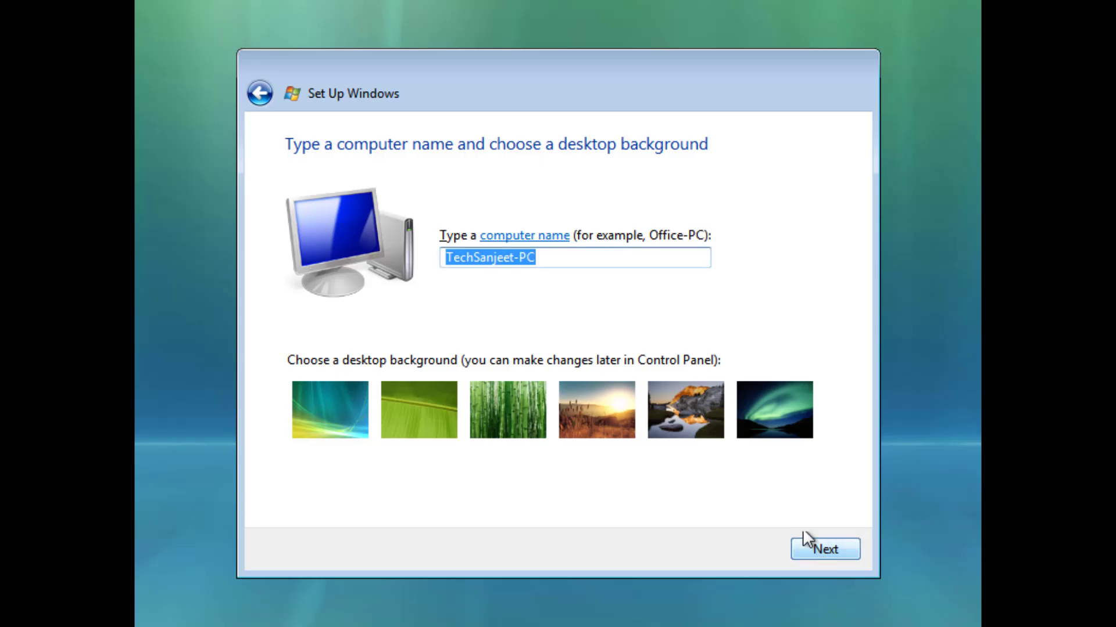
Remove the "-PC" suffix from the computer name and choose the blue-green and yellow abstract Vista desktop background.
{"action": "key", "text": "End"}
{"action": "key", "text": "BackSpace"}
{"action": "key", "text": "BackSpace"}
{"action": "key", "text": "BackSpace"}
{"action": "left_click", "coordinate": [354, 416]}
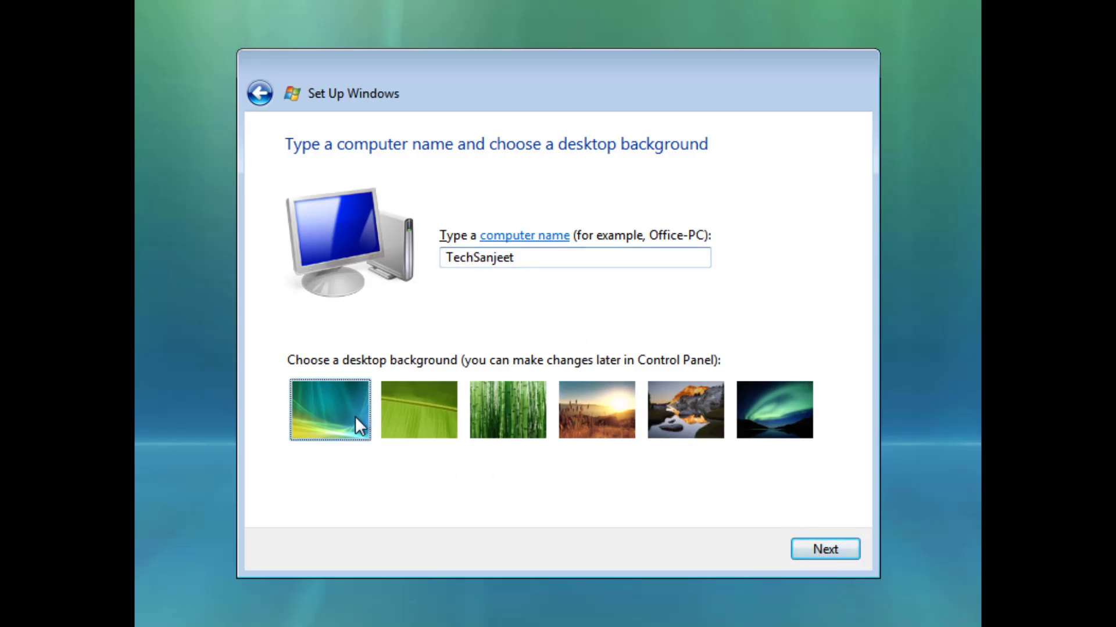
{"action": "left_click", "coordinate": [804, 548]}
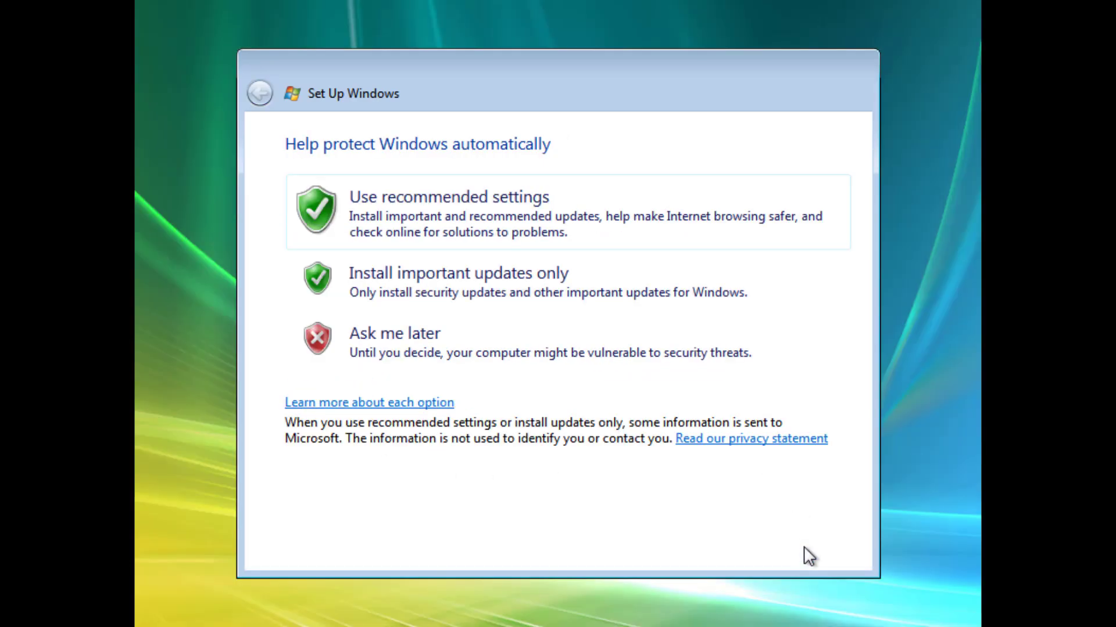
Use the recommended protection settings and set the time zone to (GMT+05:30) Chennai, Kolkata, Mumbai, New Delhi.
{"action": "left_click", "coordinate": [519, 235]}
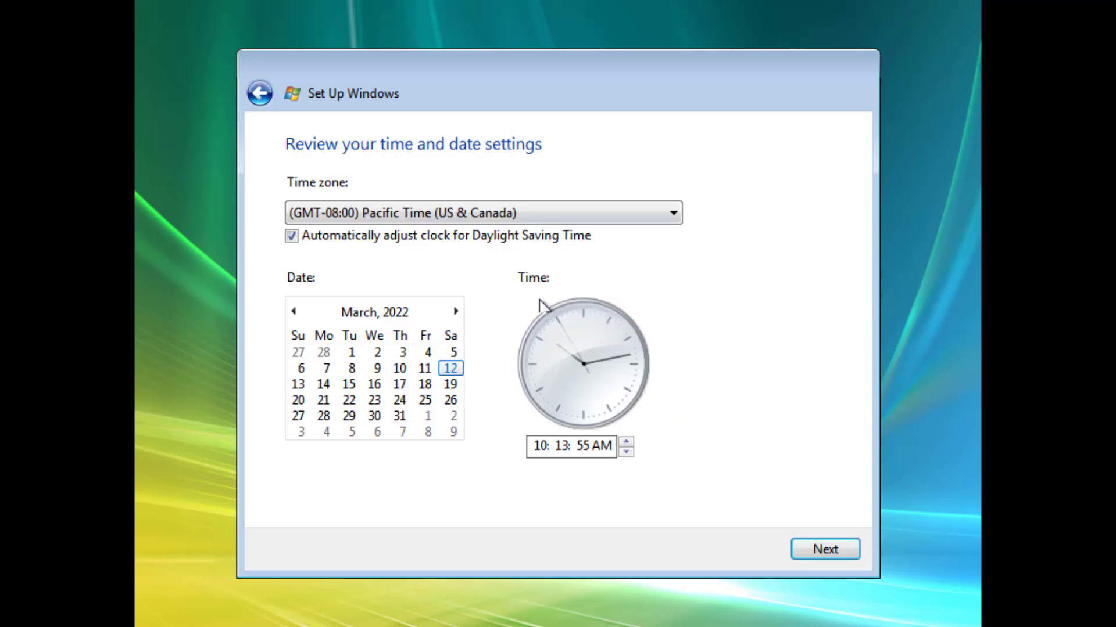
{"action": "left_click", "coordinate": [585, 213]}
{"action": "left_click_drag", "start_coordinate": [674, 114], "coordinate": [682, 360]}
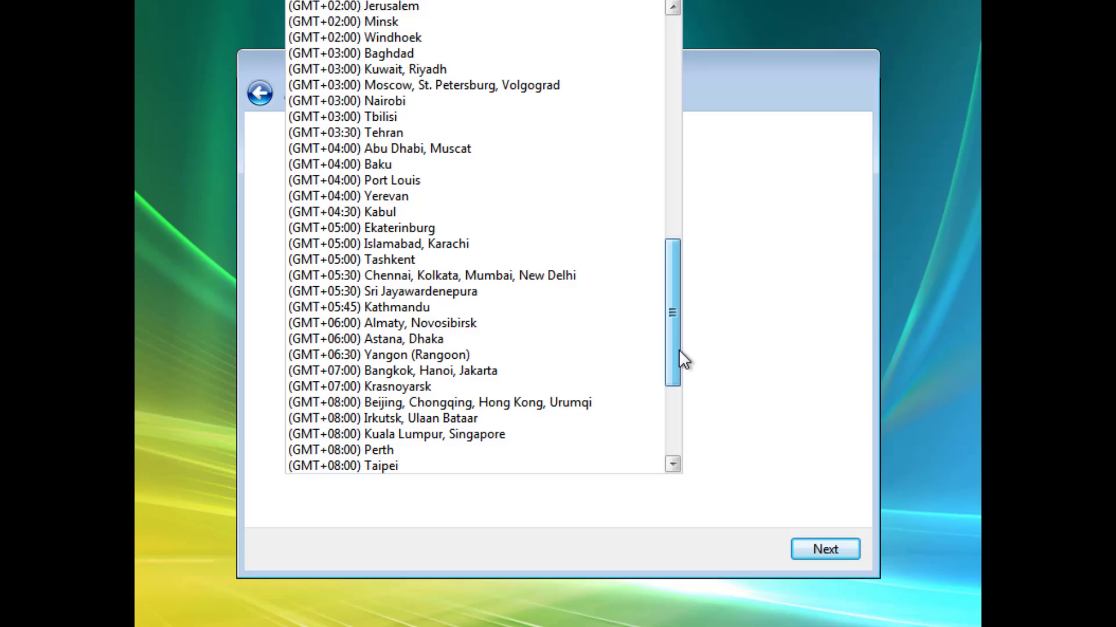
{"action": "left_click", "coordinate": [536, 277]}
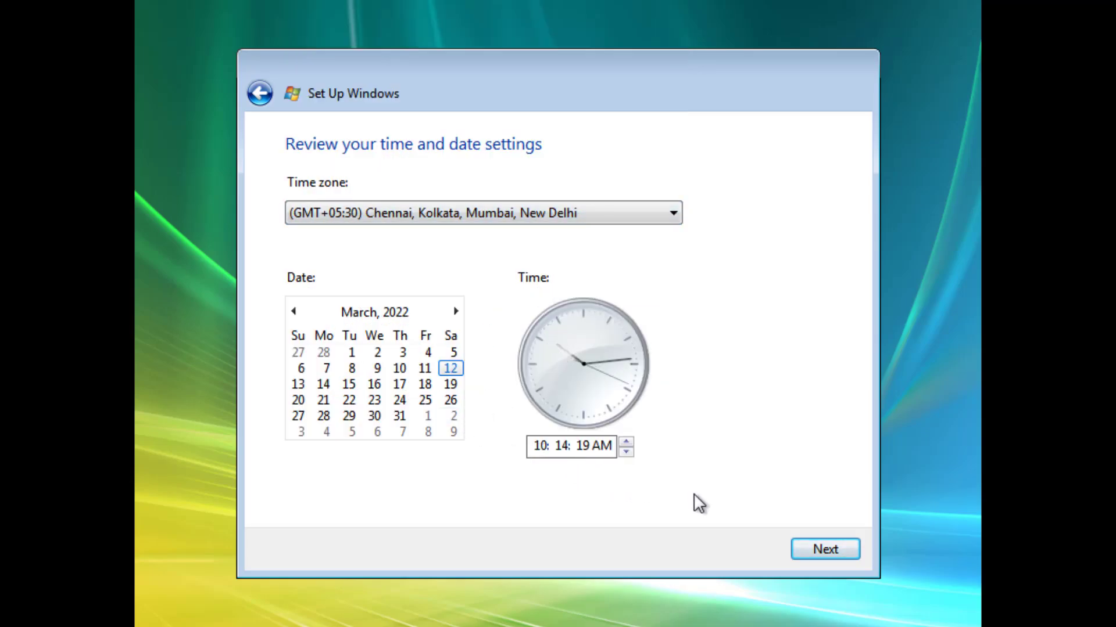
{"action": "left_click", "coordinate": [813, 547]}
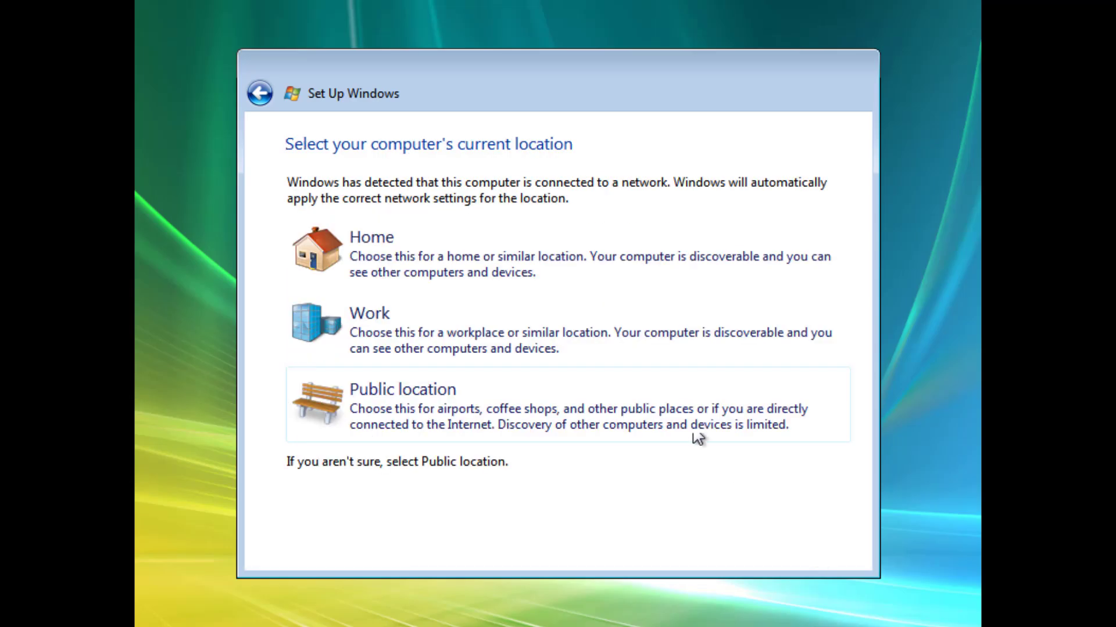
Set the computer's current location to Home and finish the setup by starting Windows.
{"action": "left_click", "coordinate": [526, 254]}
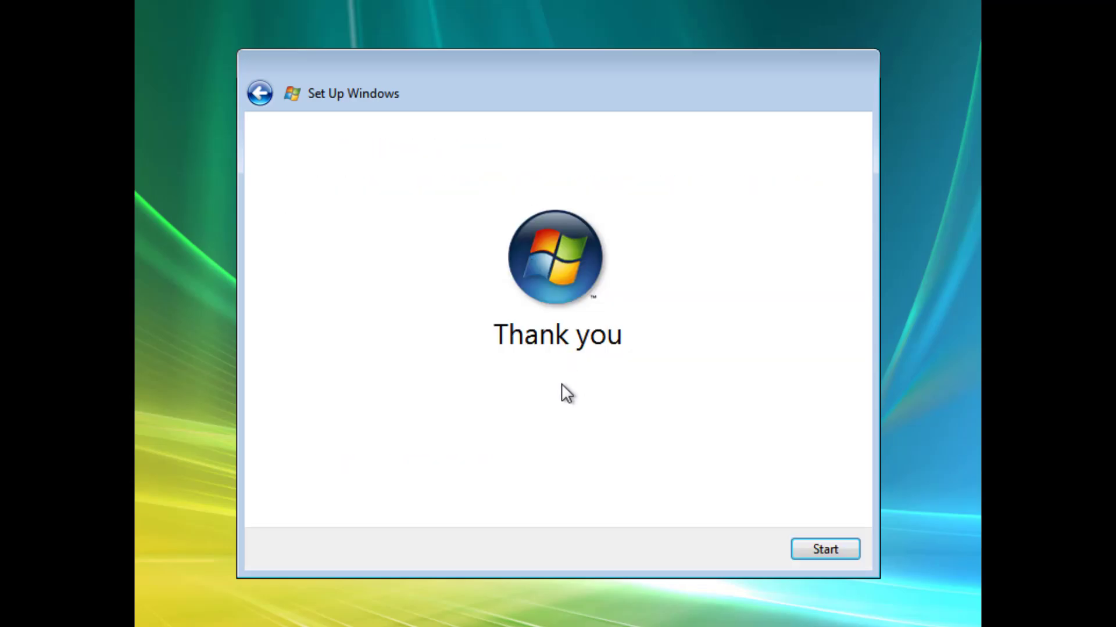
{"action": "left_click", "coordinate": [825, 550]}
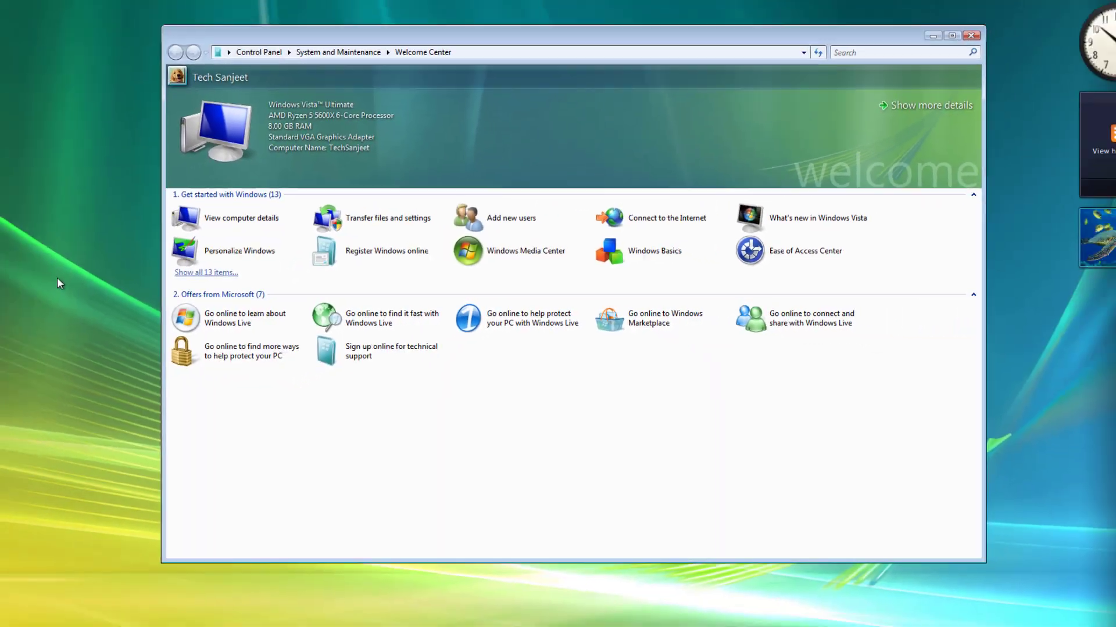
Look at the Personalize Windows and What's new in Windows Vista entries in the Welcome Center and close it.
{"action": "right_click", "coordinate": [99, 280]}
{"action": "left_click", "coordinate": [108, 315]}
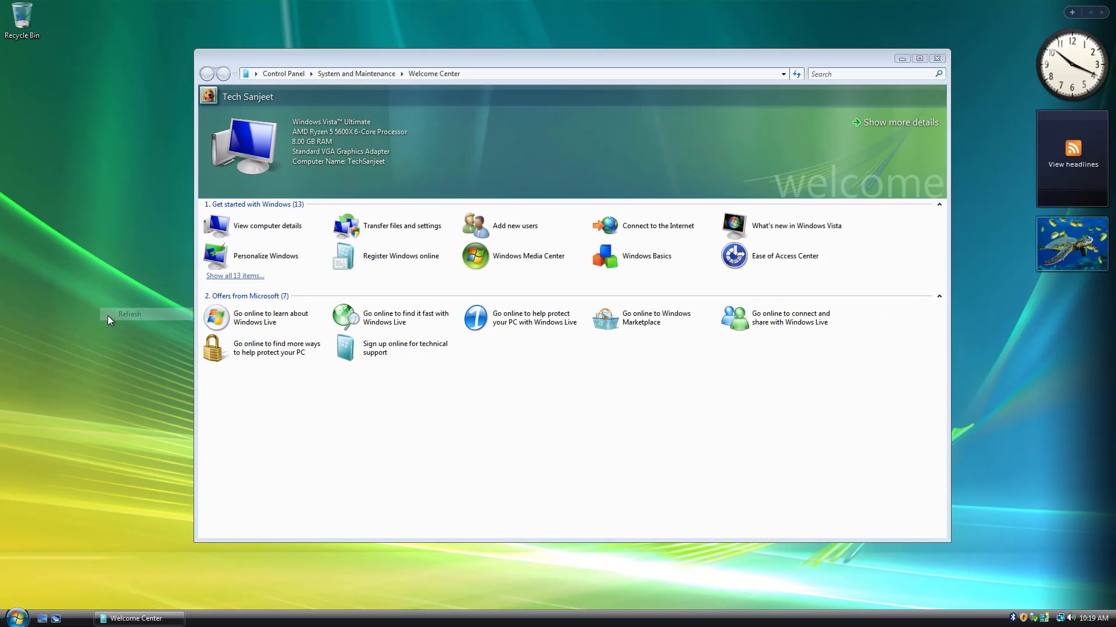
{"action": "left_click", "coordinate": [299, 128]}
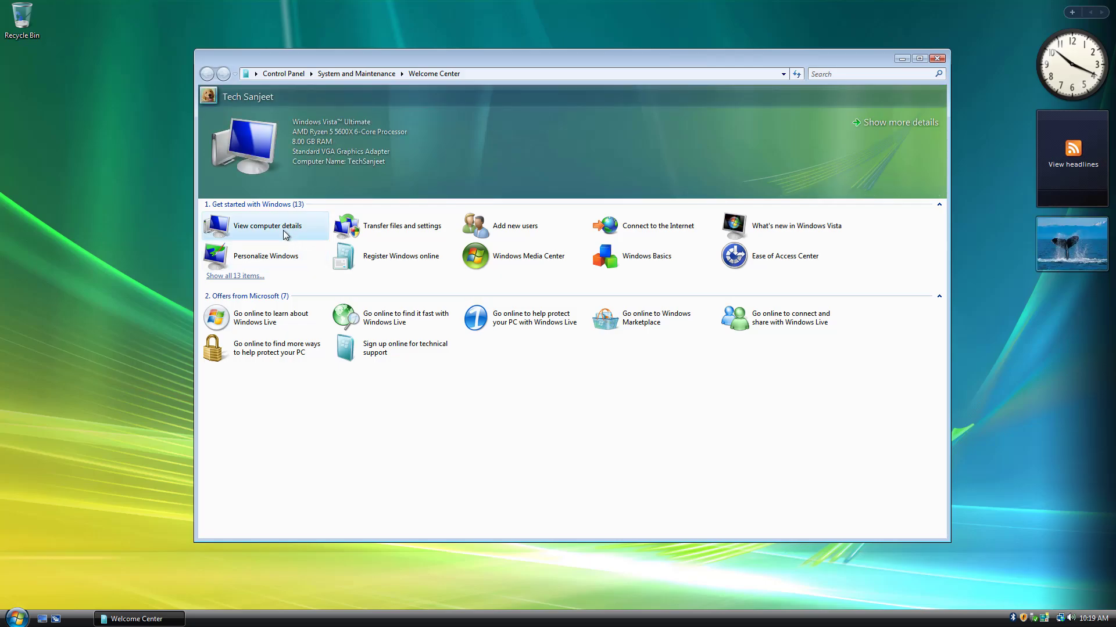
{"action": "left_click", "coordinate": [289, 266]}
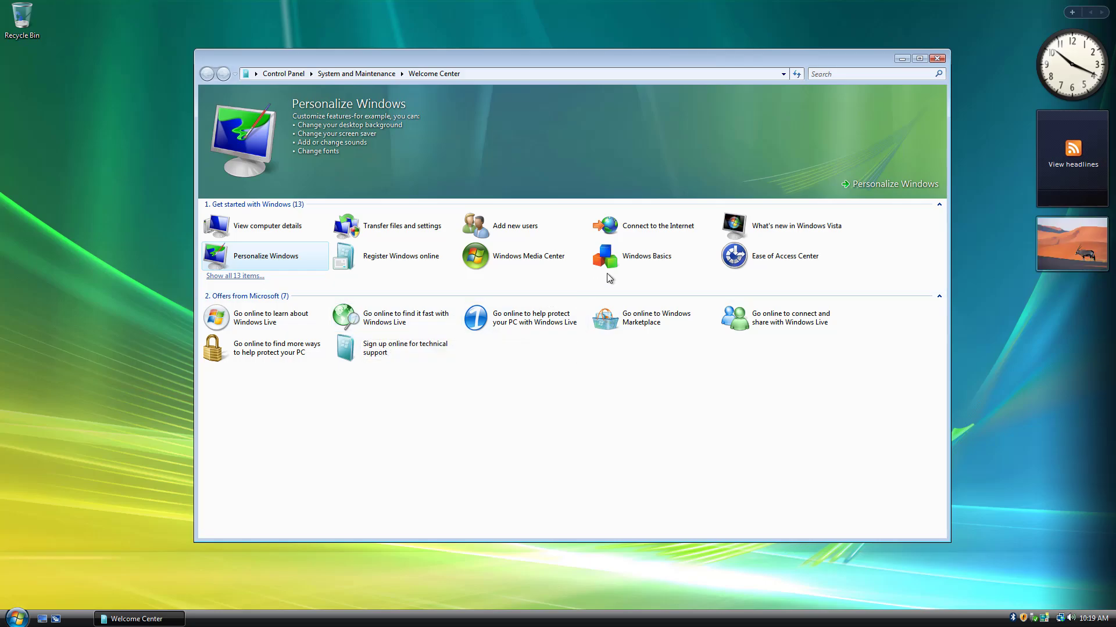
{"action": "left_click", "coordinate": [755, 226]}
{"action": "left_click", "coordinate": [937, 59]}
Refresh the desktop, open the Personalization window and move it toward the middle of the desktop.
{"action": "right_click", "coordinate": [311, 185]}
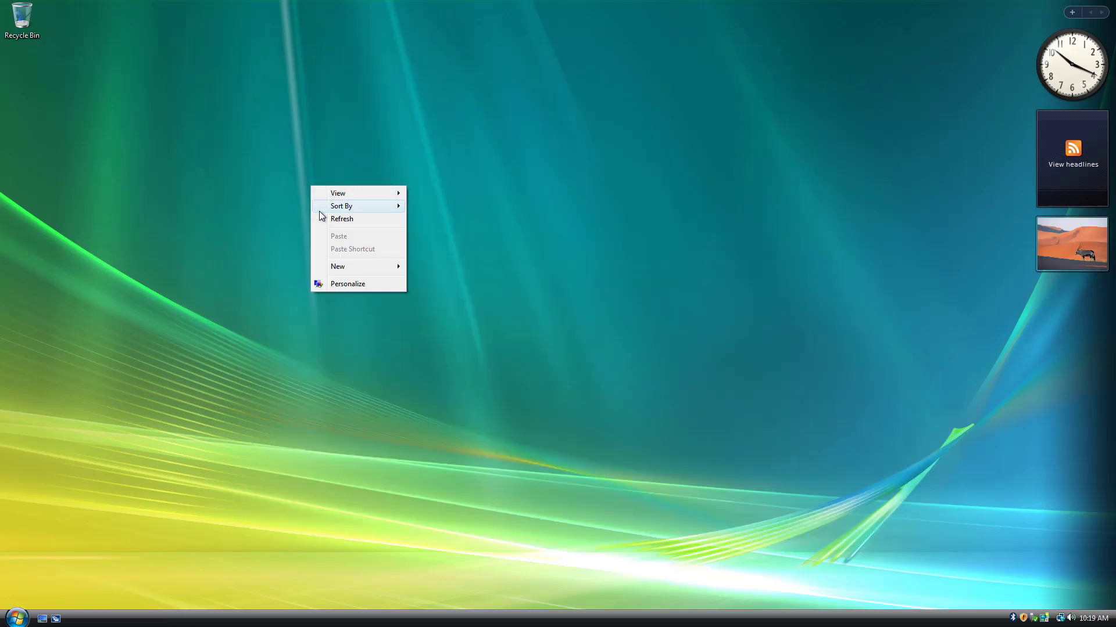
{"action": "left_click", "coordinate": [323, 219]}
{"action": "right_click", "coordinate": [284, 162]}
{"action": "left_click", "coordinate": [314, 259]}
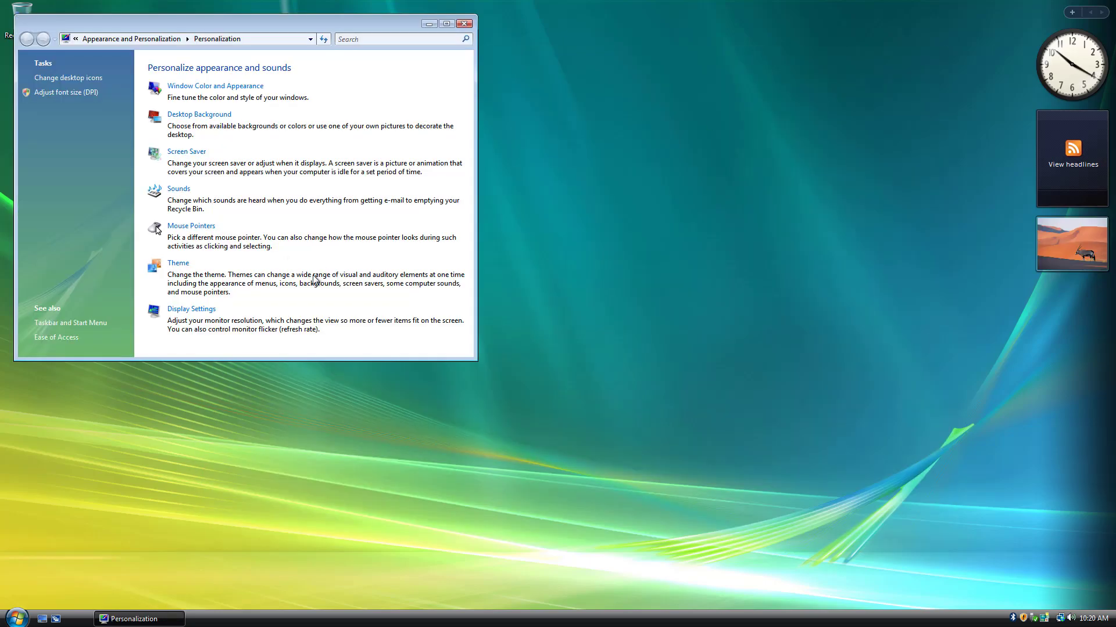
{"action": "left_click_drag", "start_coordinate": [232, 23], "coordinate": [455, 110]}
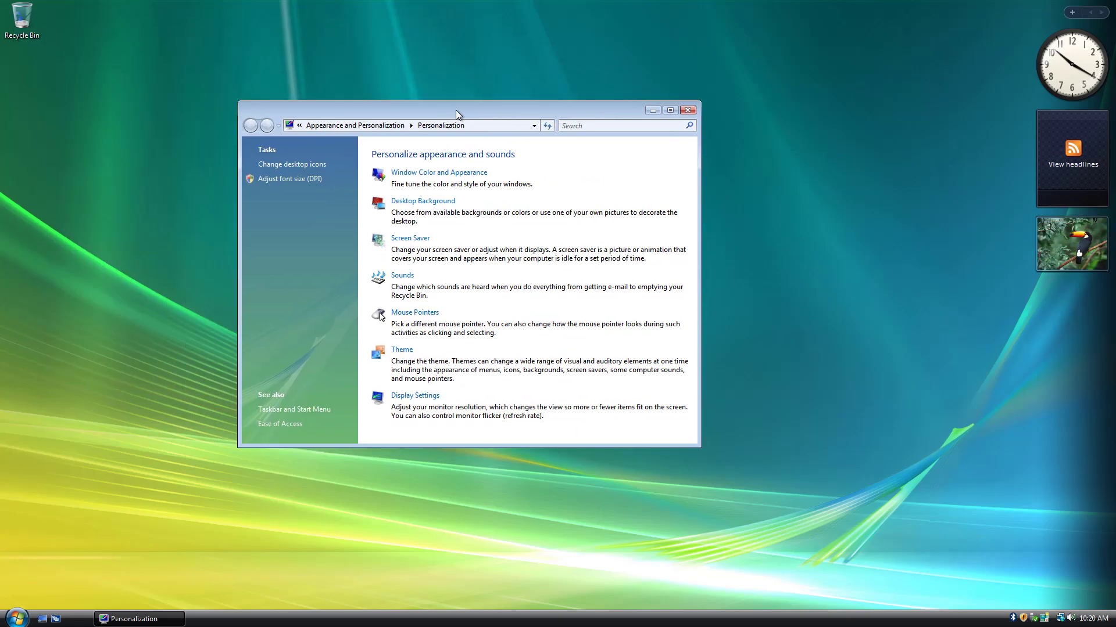
Look at the Desktop Background pictures in the Windows Wallpapers location and leave the current background in place.
{"action": "left_click", "coordinate": [433, 219]}
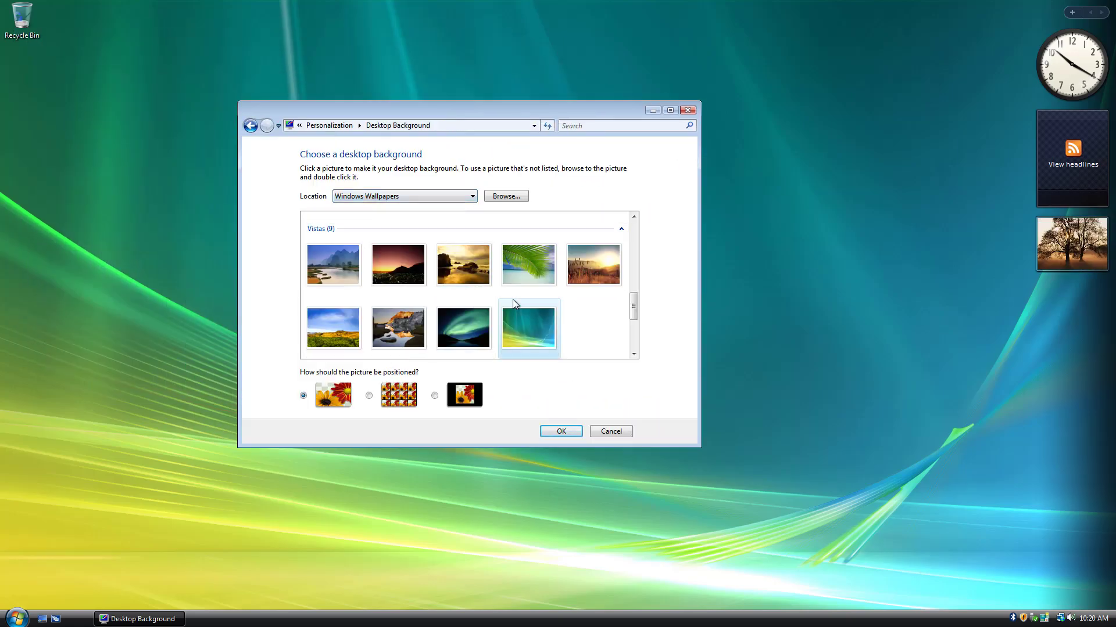
{"action": "left_click", "coordinate": [472, 197]}
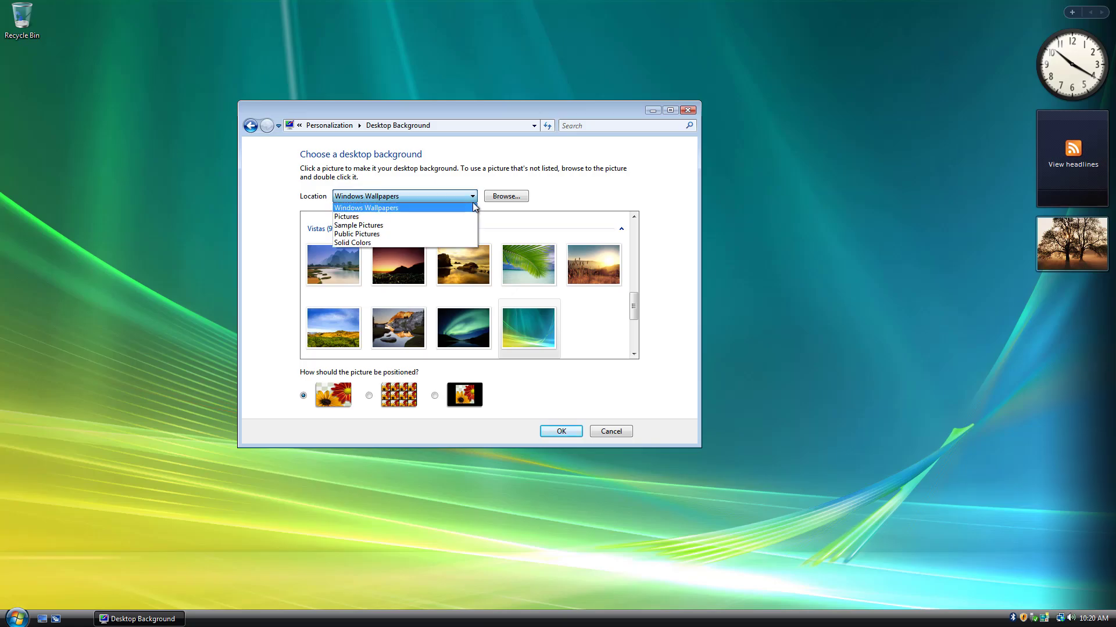
{"action": "left_click", "coordinate": [474, 205]}
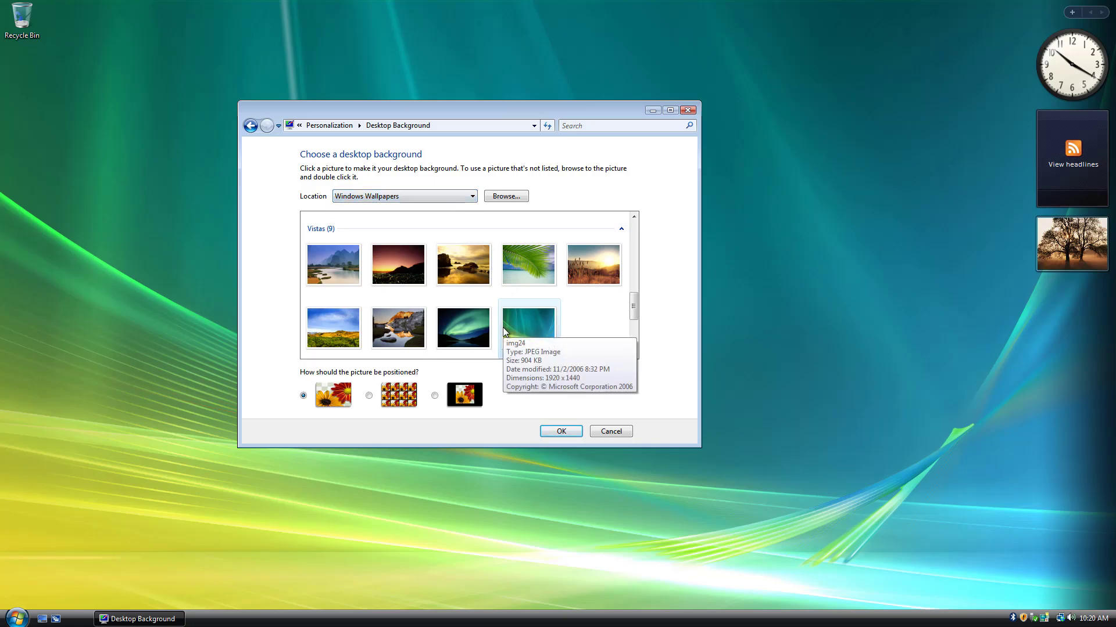
{"action": "left_click", "coordinate": [608, 431]}
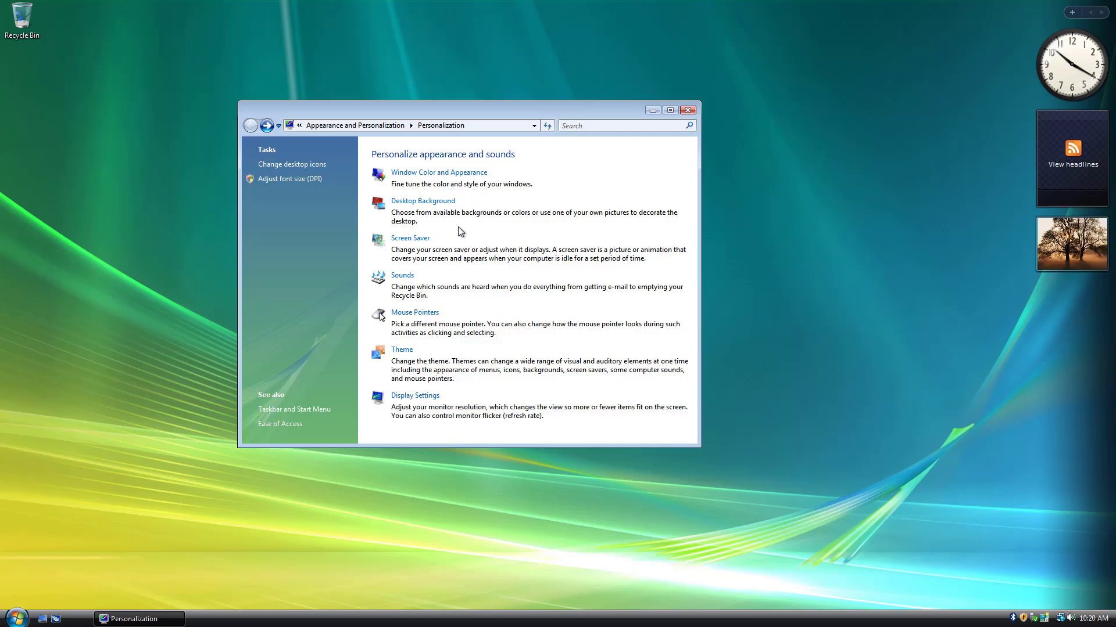
Add the Computer and Control Panel icons to the desktop and close the Personalization window.
{"action": "left_click", "coordinate": [306, 165]}
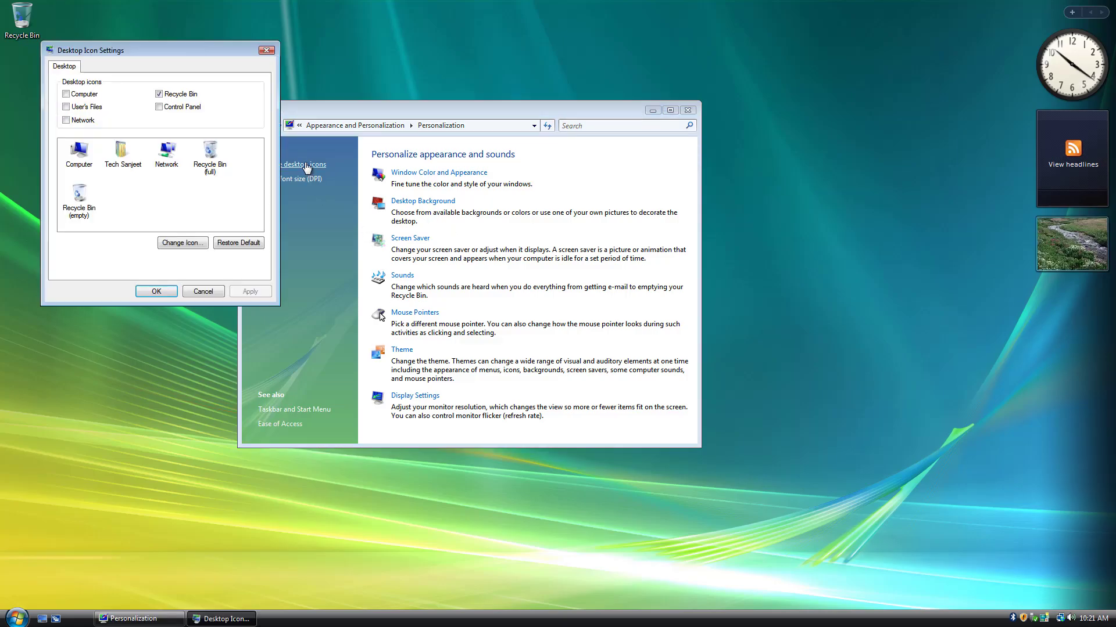
{"action": "left_click", "coordinate": [90, 95]}
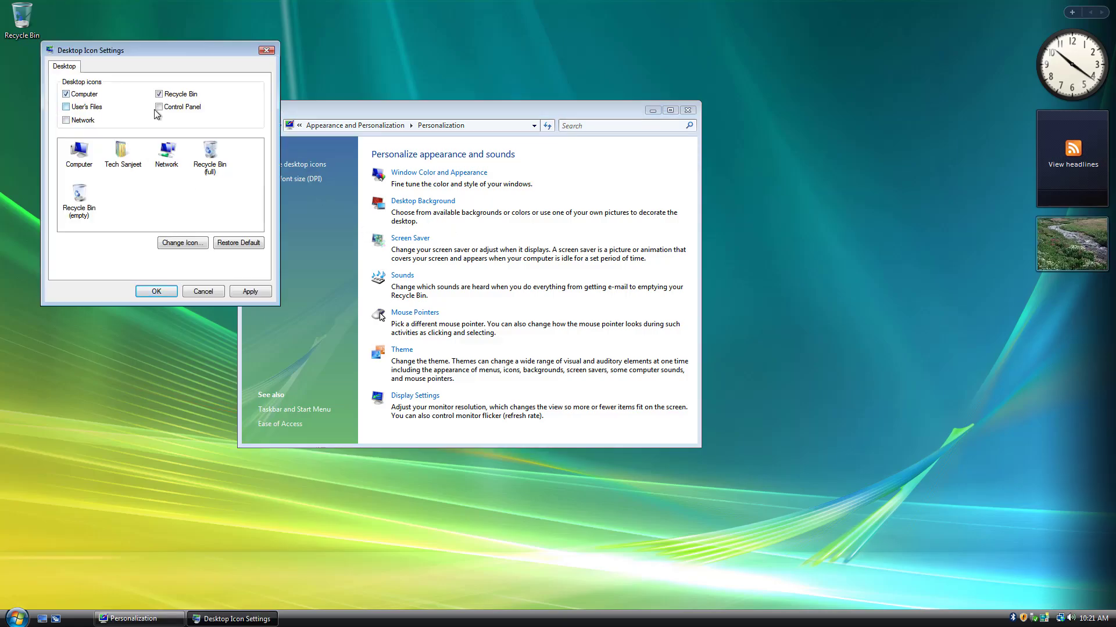
{"action": "left_click", "coordinate": [239, 289]}
{"action": "left_click", "coordinate": [157, 291]}
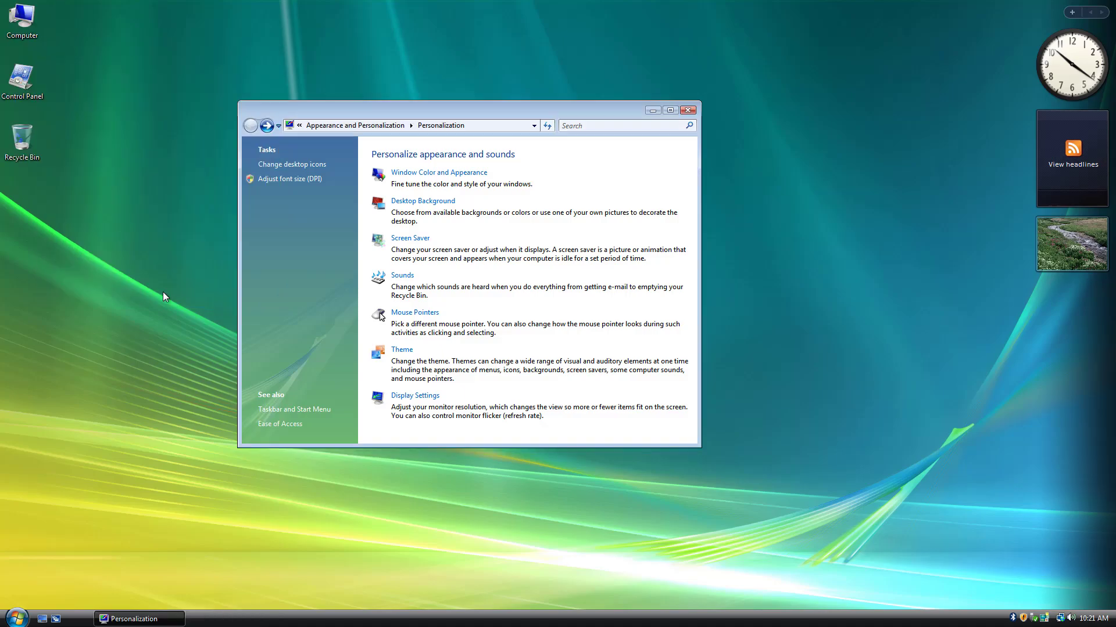
{"action": "left_click", "coordinate": [687, 110]}
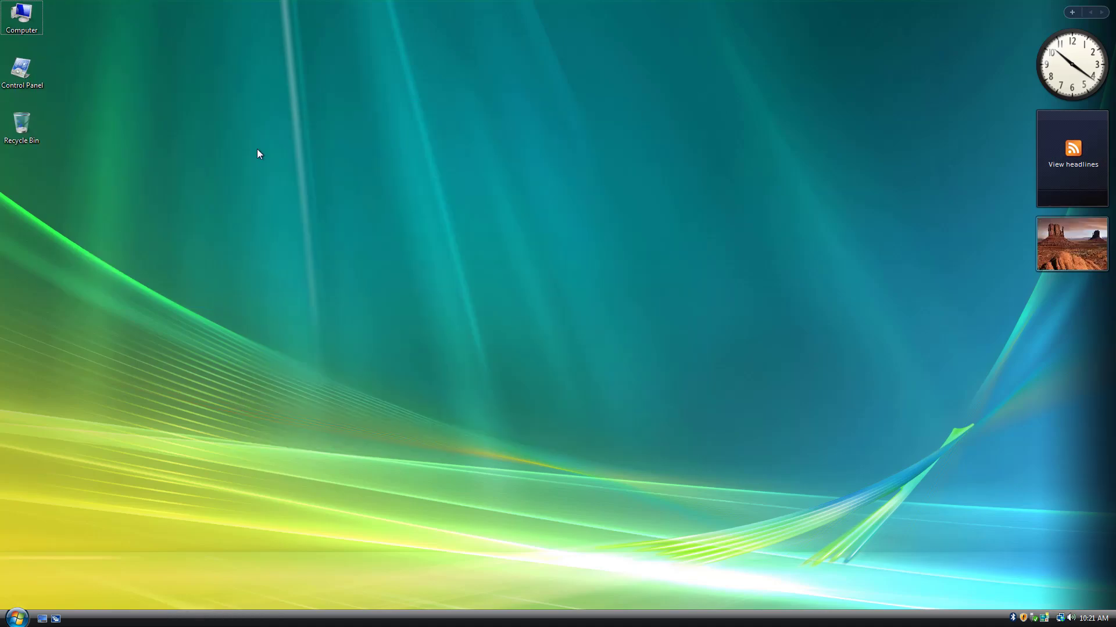
Open the Control Panel, look at its Additional Options category and return to the Control Panel home.
{"action": "double_click", "coordinate": [21, 69]}
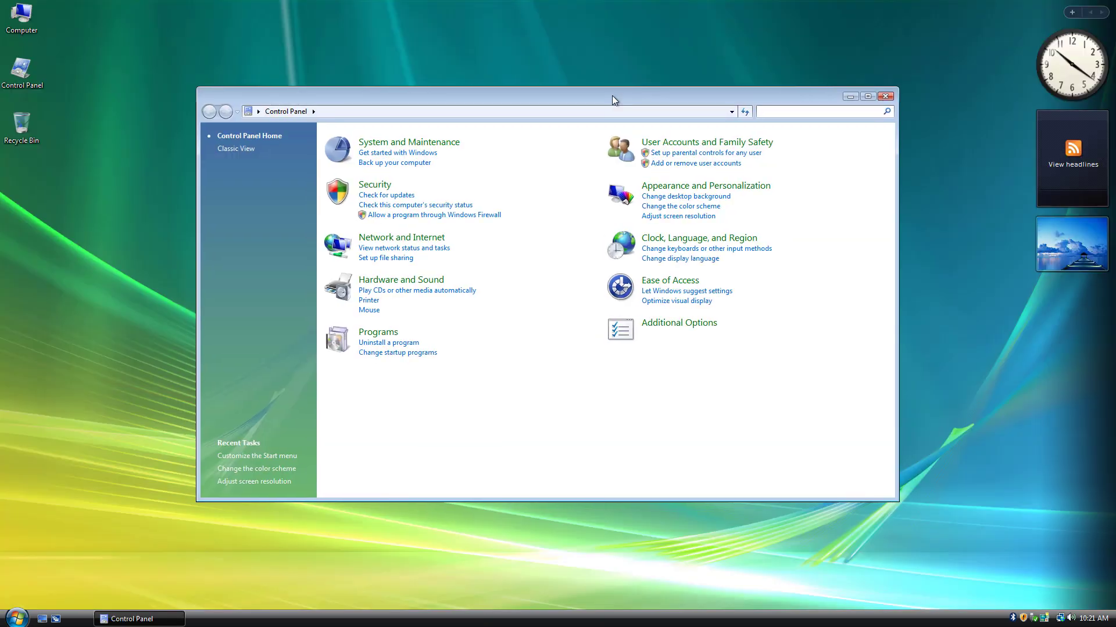
{"action": "left_click", "coordinate": [666, 339]}
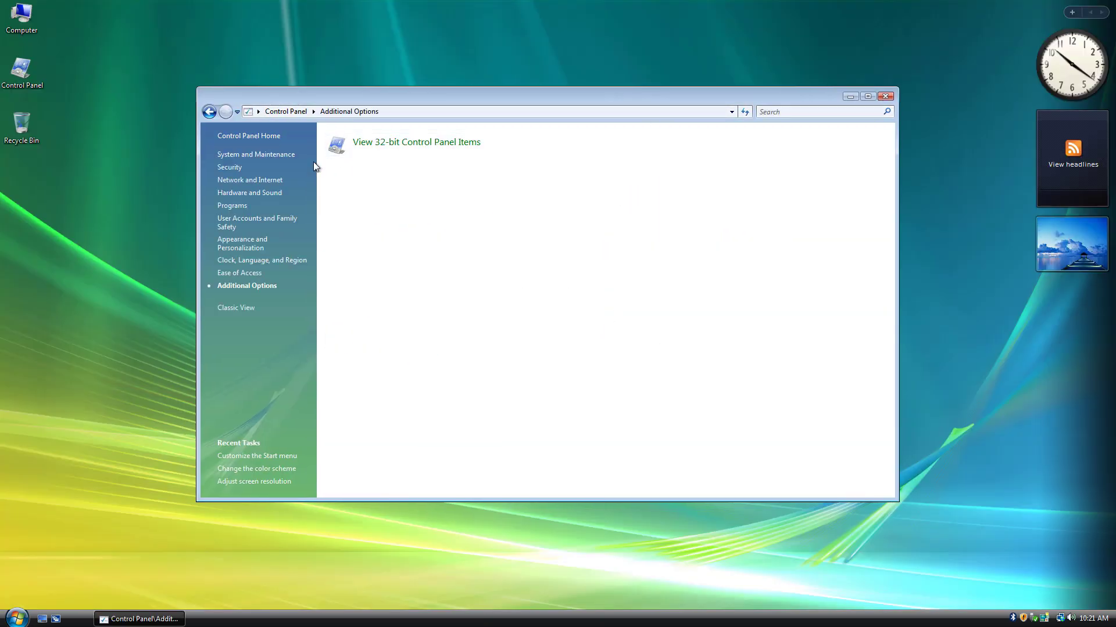
{"action": "left_click", "coordinate": [209, 111]}
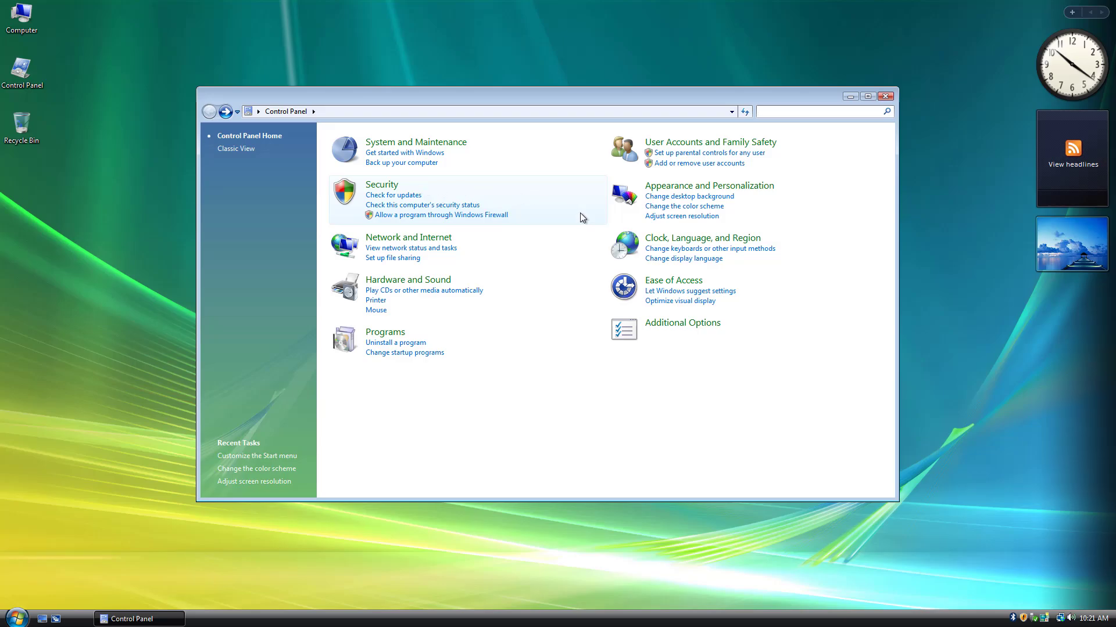
Open the color scheme's Appearance Settings and look at the Effects options without changing them.
{"action": "left_click", "coordinate": [674, 207]}
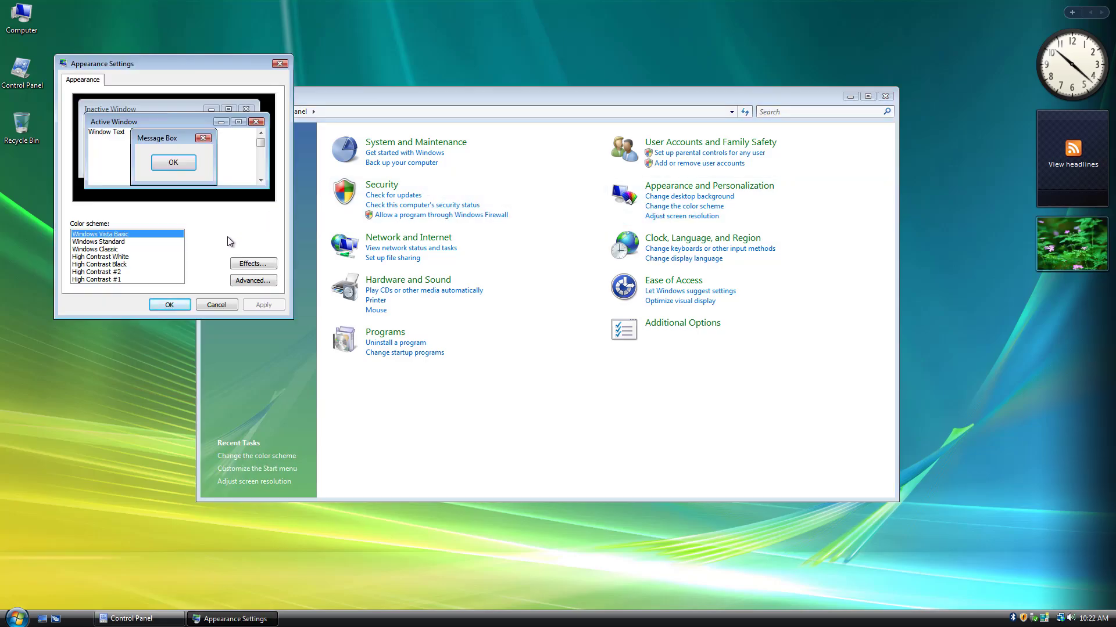
{"action": "left_click", "coordinate": [253, 265]}
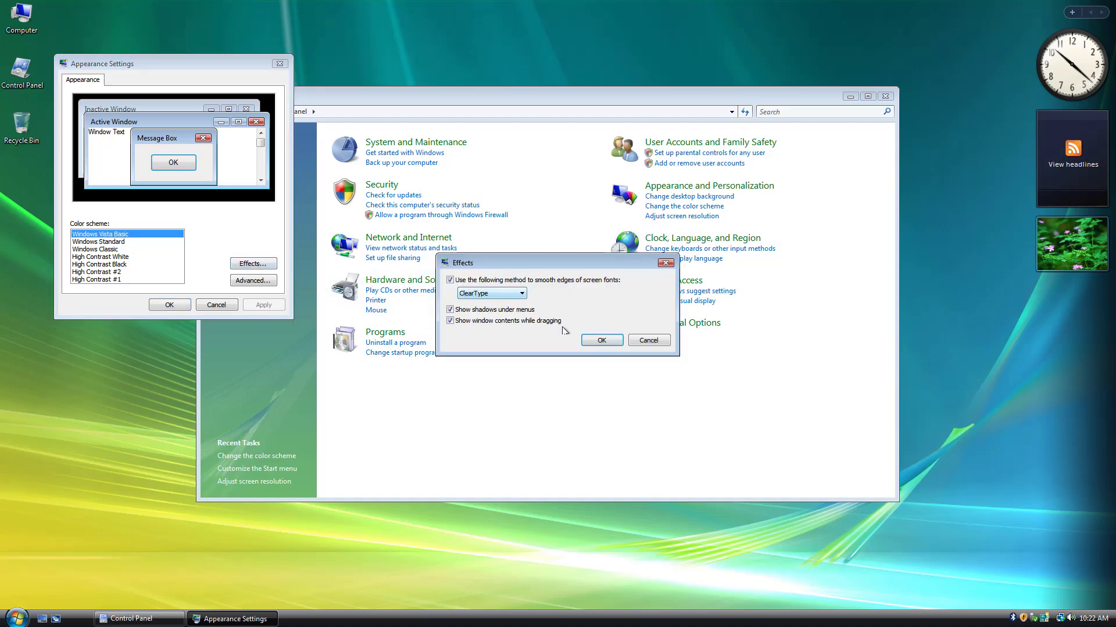
{"action": "left_click", "coordinate": [655, 343]}
Preview the color schemes from Windows Standard through High Contrast #1 and close Appearance Settings without applying any.
{"action": "left_click", "coordinate": [123, 242]}
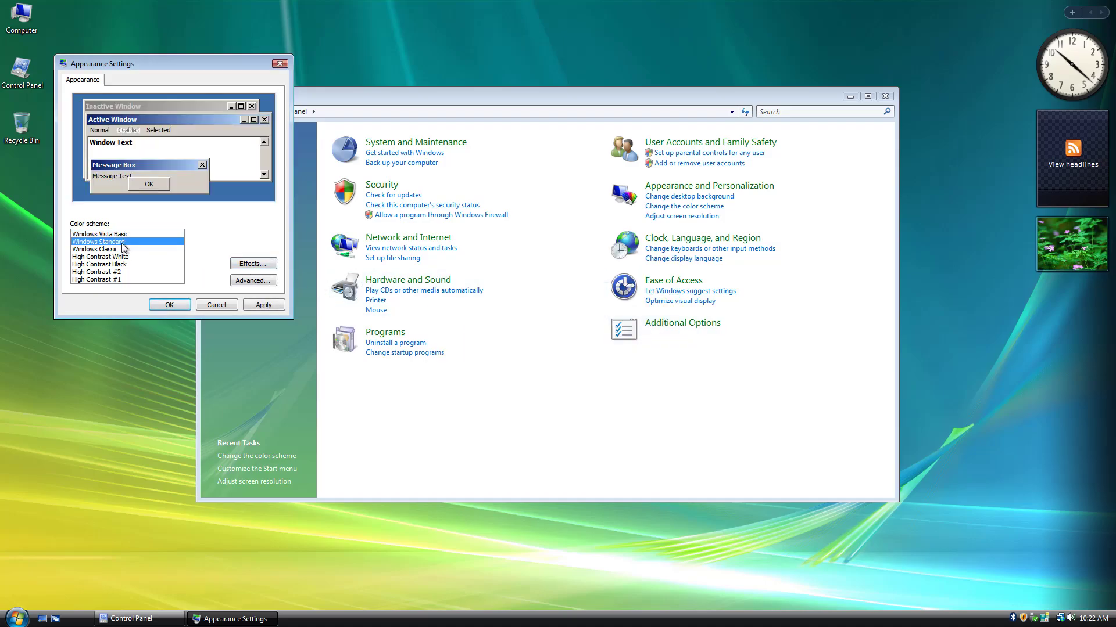
{"action": "left_click", "coordinate": [118, 250]}
{"action": "left_click", "coordinate": [119, 257]}
{"action": "left_click", "coordinate": [118, 265]}
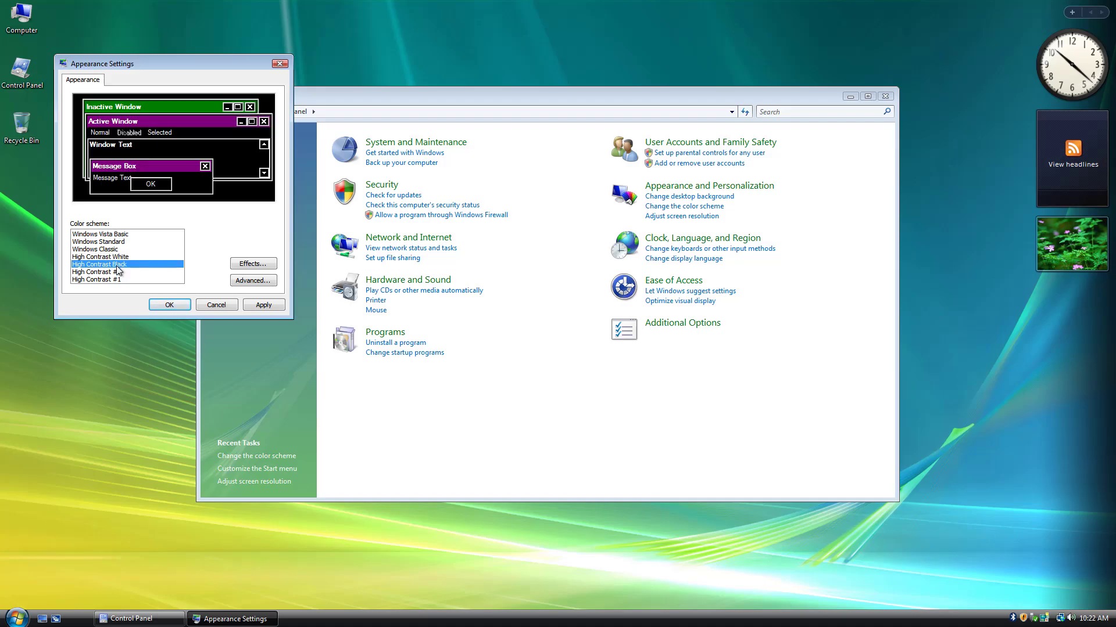
{"action": "left_click", "coordinate": [116, 272]}
{"action": "left_click", "coordinate": [114, 280]}
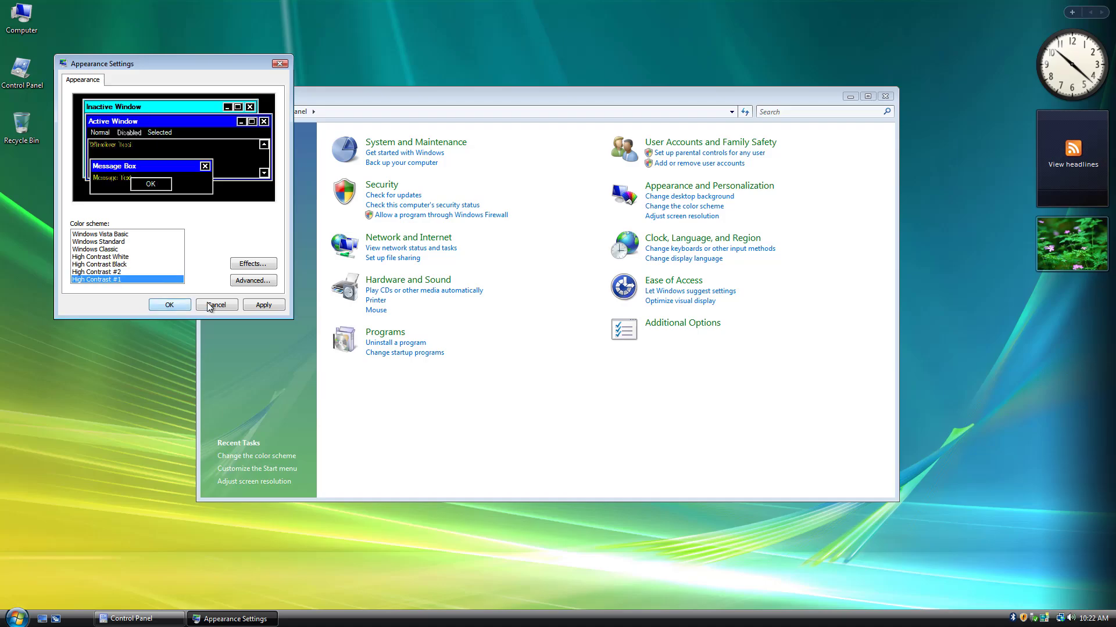
{"action": "left_click", "coordinate": [231, 306]}
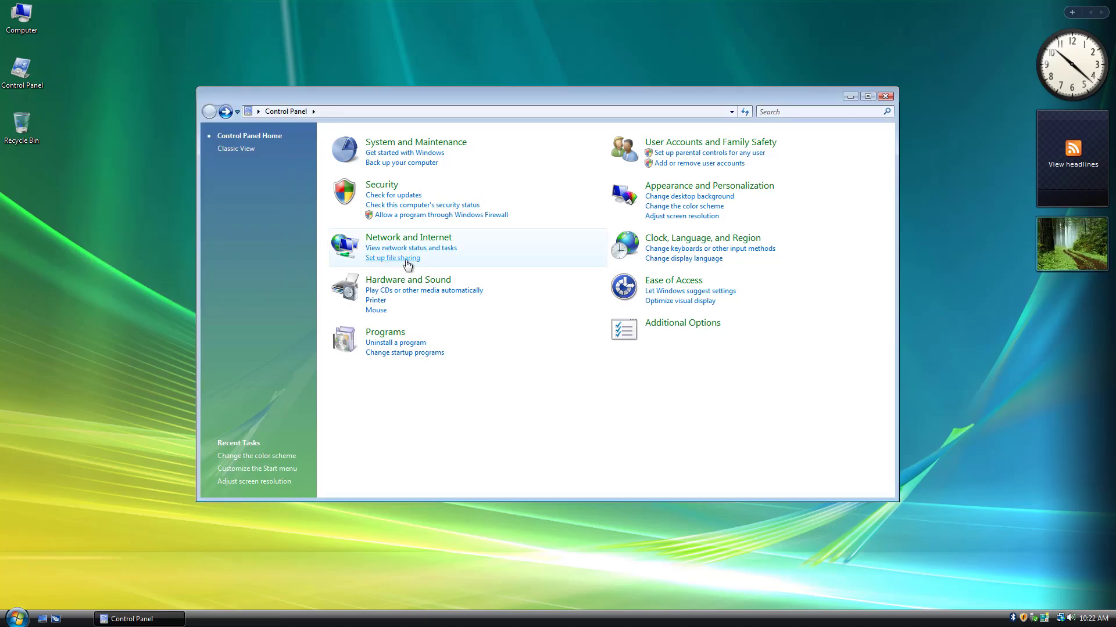
Open the Control Panel's program uninstall list to check the installed programs, and close the window.
{"action": "left_click", "coordinate": [416, 346]}
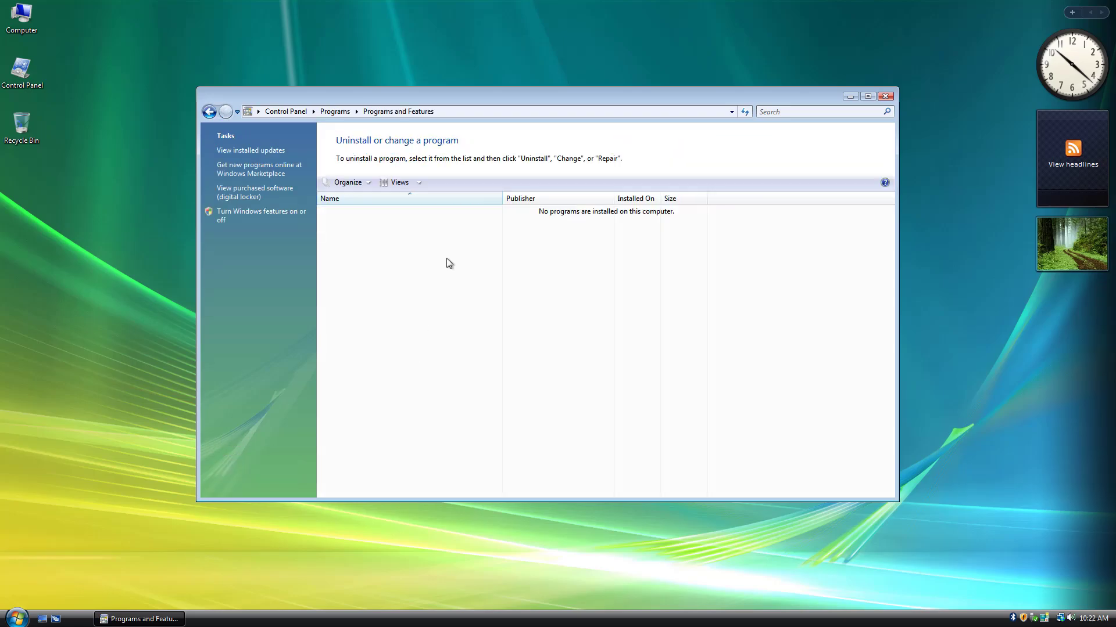
{"action": "left_click", "coordinate": [890, 99]}
{"action": "left_click", "coordinate": [18, 619]}
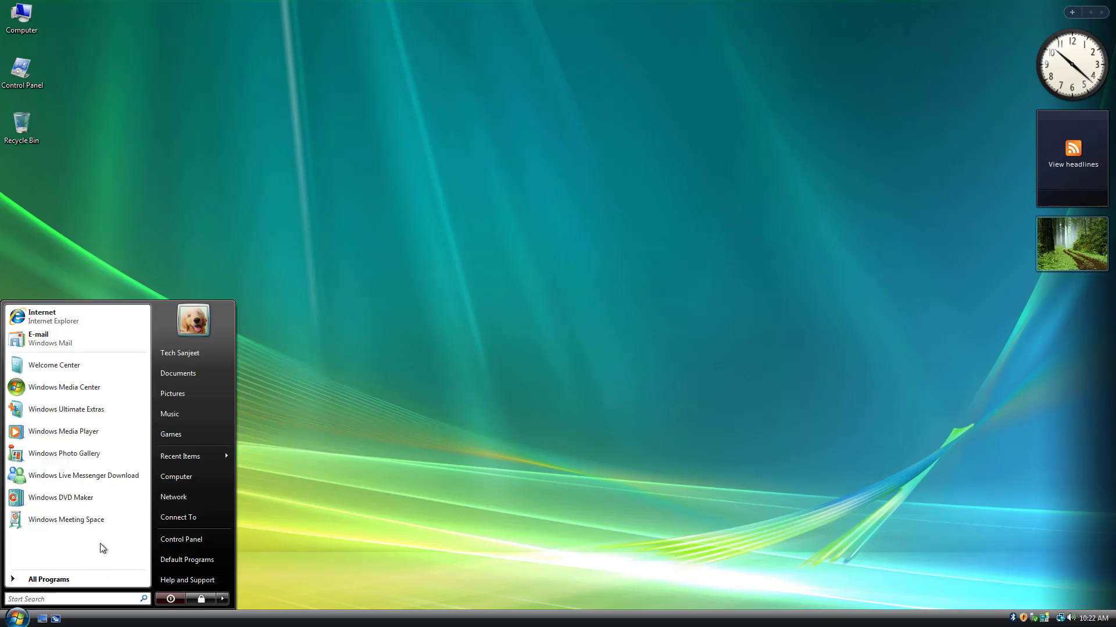
Open Task Manager, look through its Applications, Processes and Performance views, and close it.
{"action": "right_click", "coordinate": [329, 621]}
{"action": "left_click", "coordinate": [346, 580]}
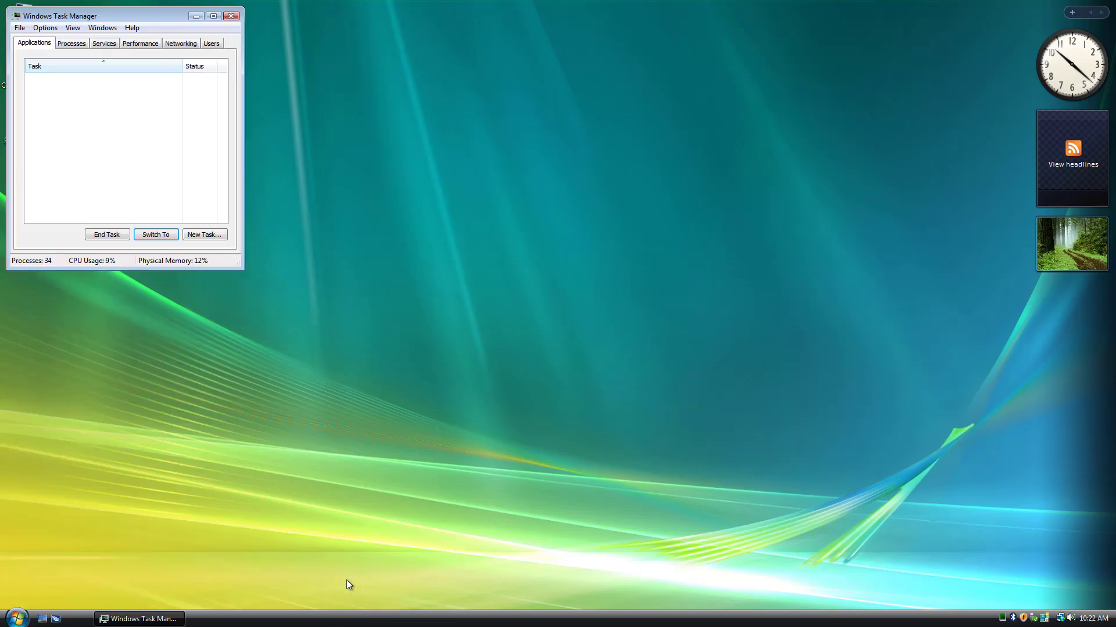
{"action": "left_click", "coordinate": [71, 45]}
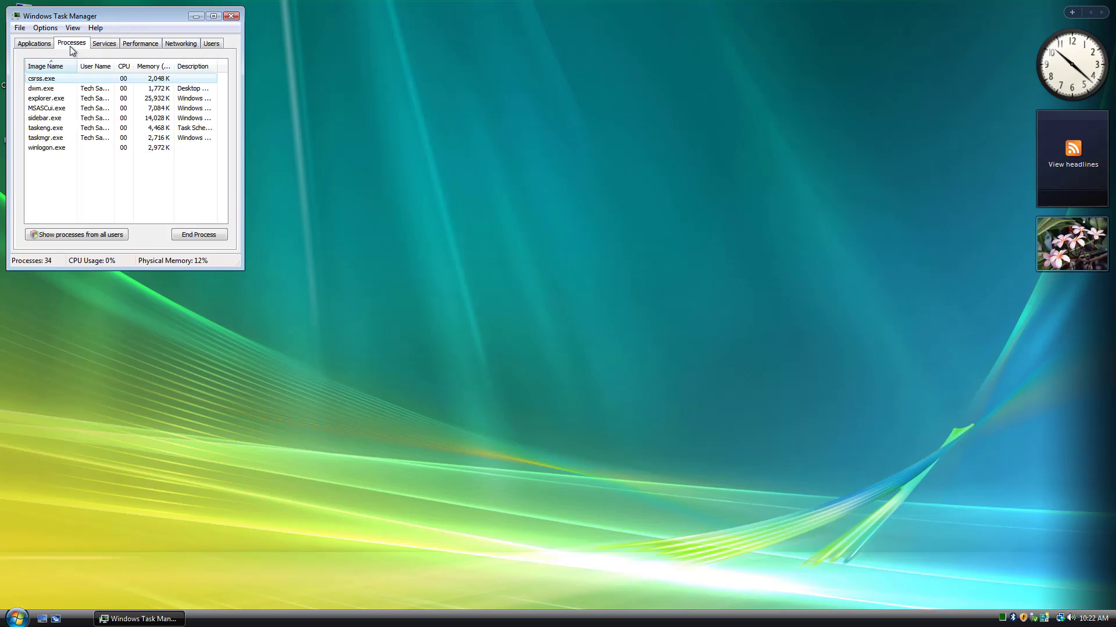
{"action": "left_click_drag", "start_coordinate": [77, 69], "coordinate": [86, 68]}
{"action": "left_click", "coordinate": [35, 46]}
{"action": "left_click", "coordinate": [71, 44]}
{"action": "left_click", "coordinate": [139, 43]}
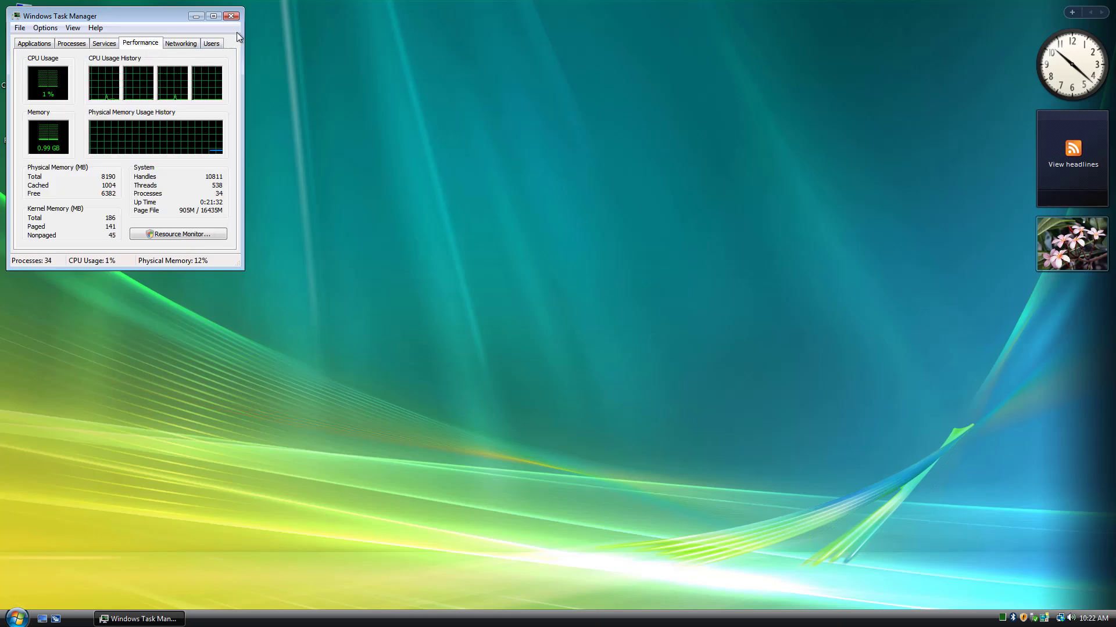
{"action": "left_click", "coordinate": [232, 15]}
Open Computer, look at the contents of Local Disk (C:) and the DVD drive, and return to the drive list.
{"action": "left_click", "coordinate": [42, 619]}
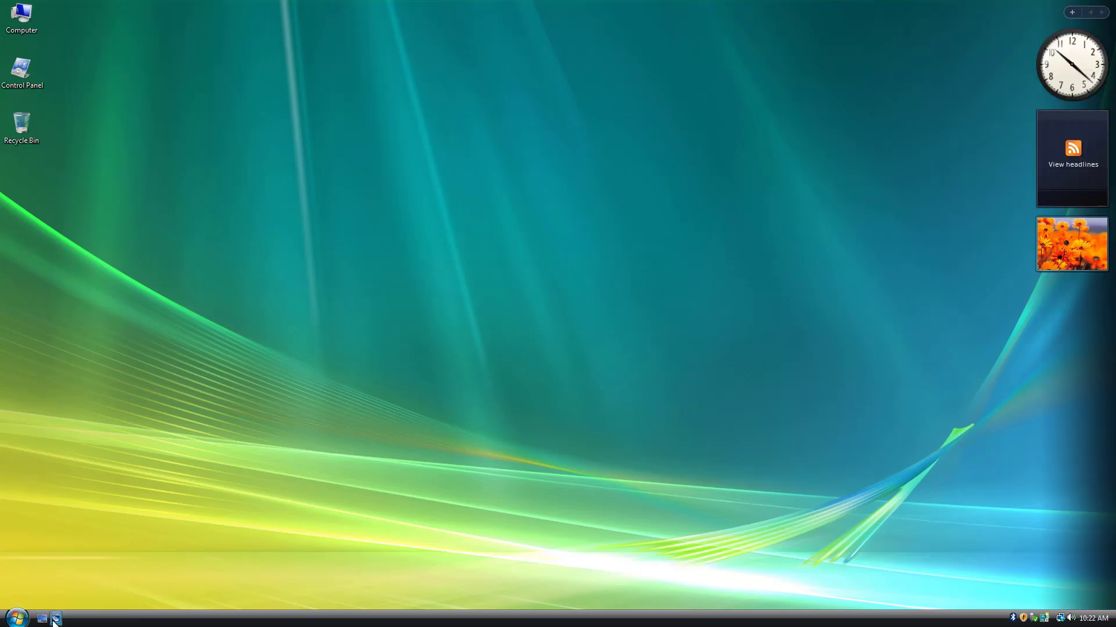
{"action": "left_click", "coordinate": [24, 616]}
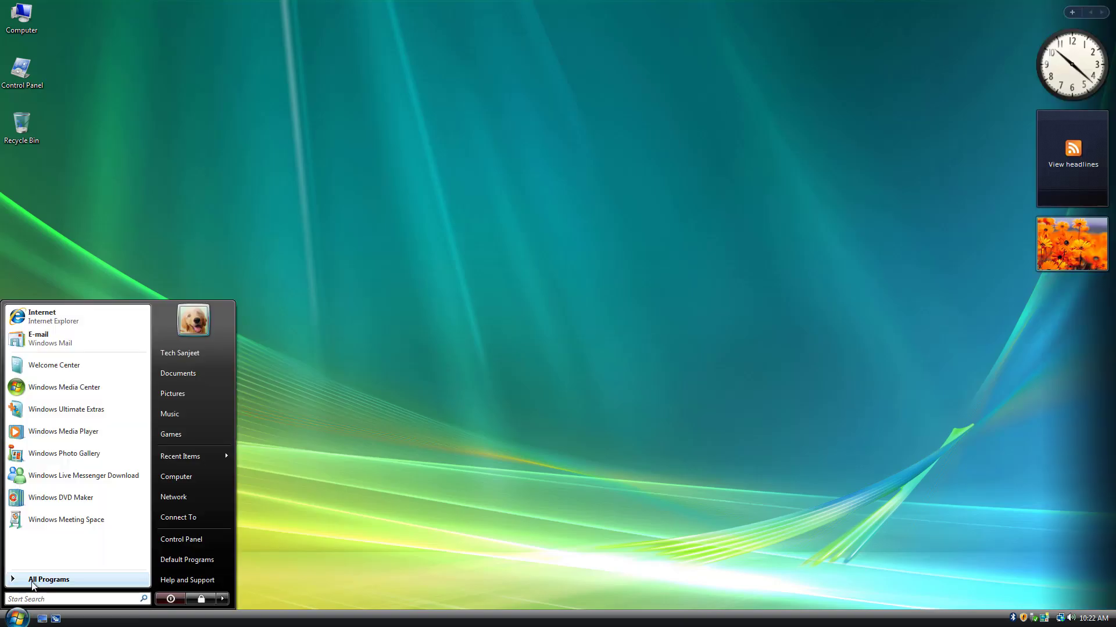
{"action": "left_click", "coordinate": [24, 580]}
{"action": "left_click", "coordinate": [21, 580]}
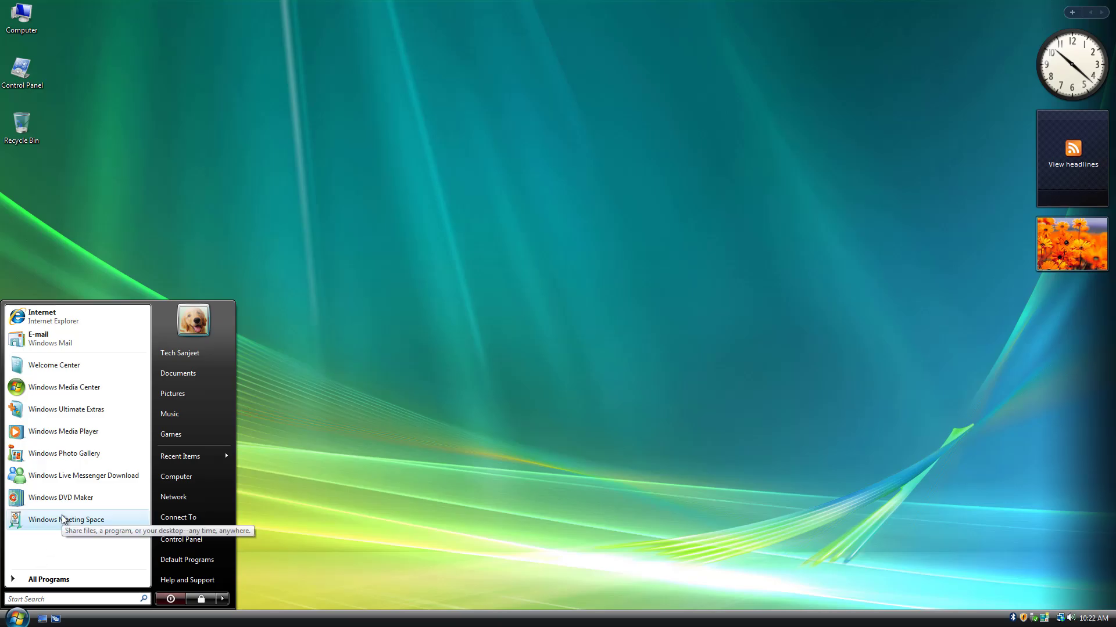
{"action": "left_click", "coordinate": [203, 477]}
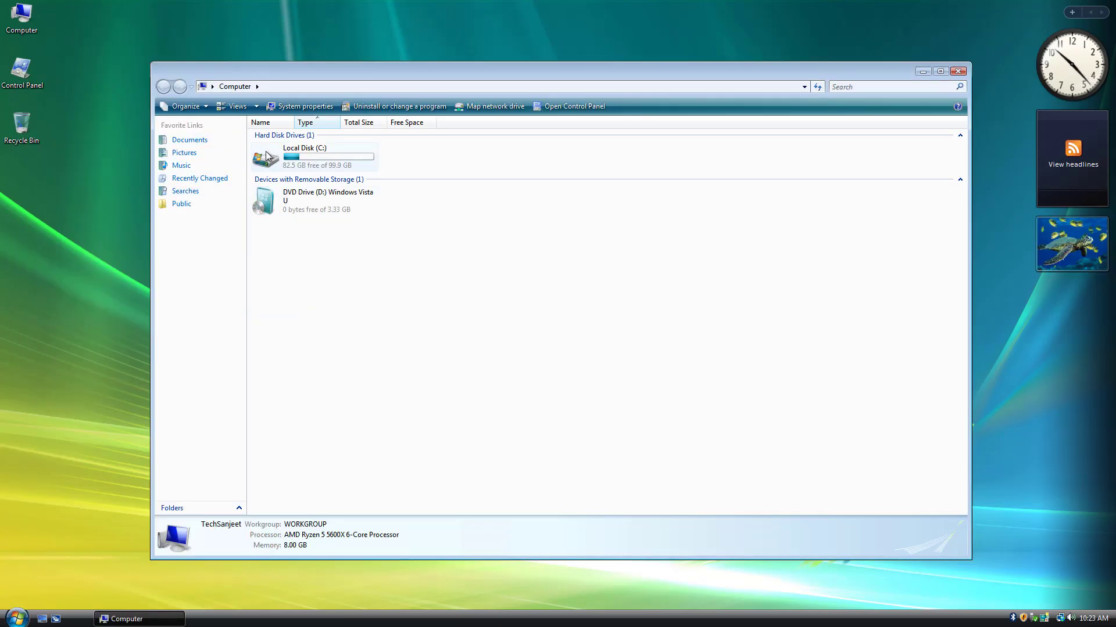
{"action": "double_click", "coordinate": [292, 166]}
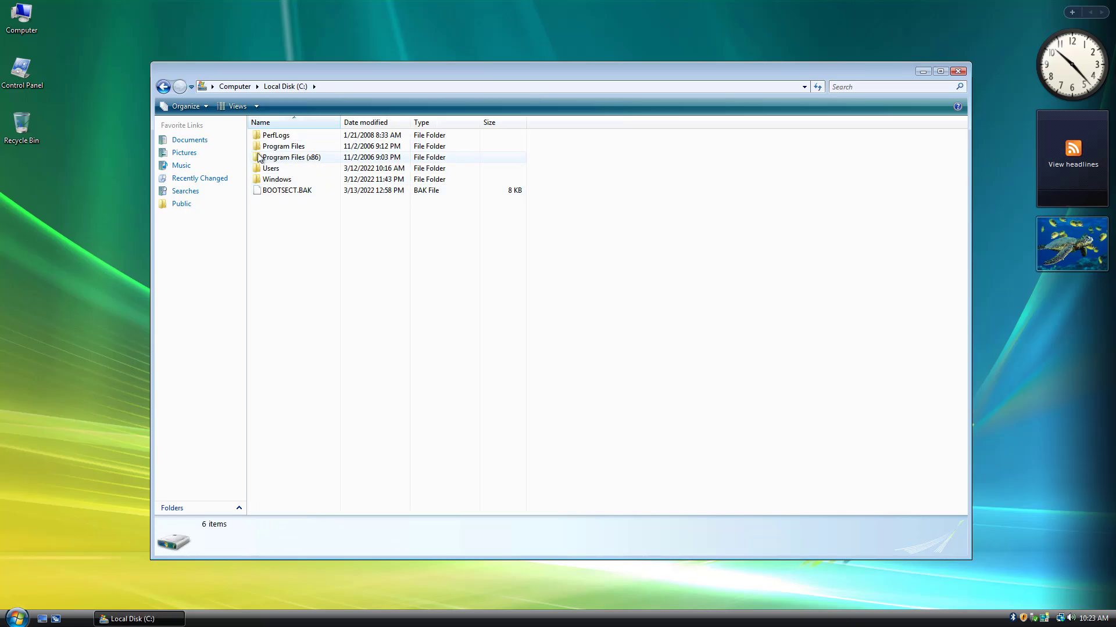
{"action": "key", "text": "BackSpace"}
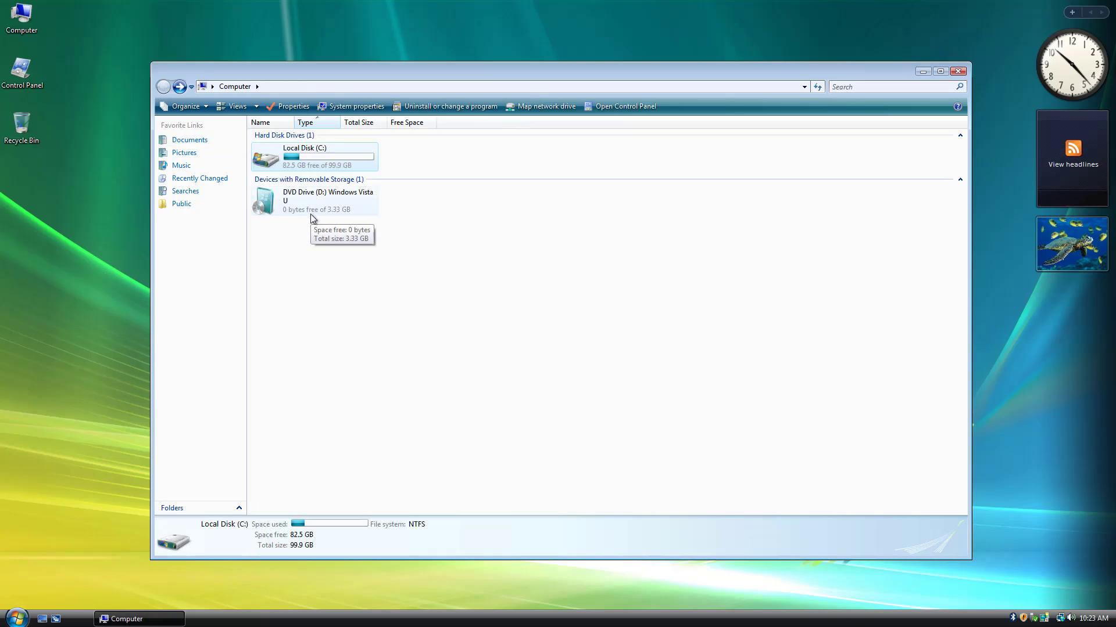
{"action": "double_click", "coordinate": [313, 217]}
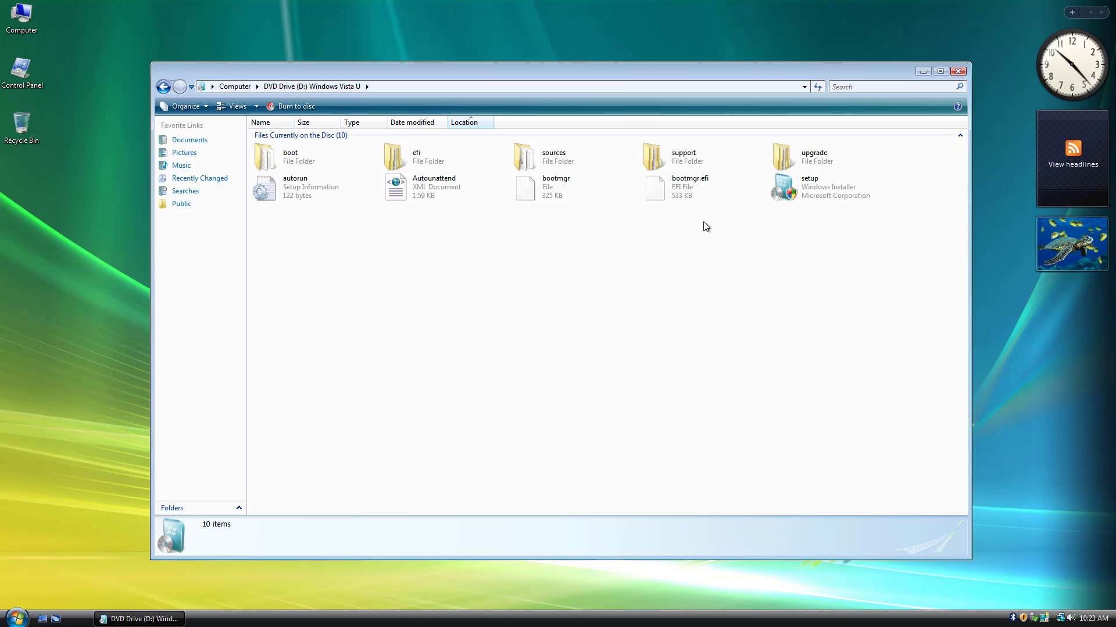
{"action": "key", "text": "BackSpace"}
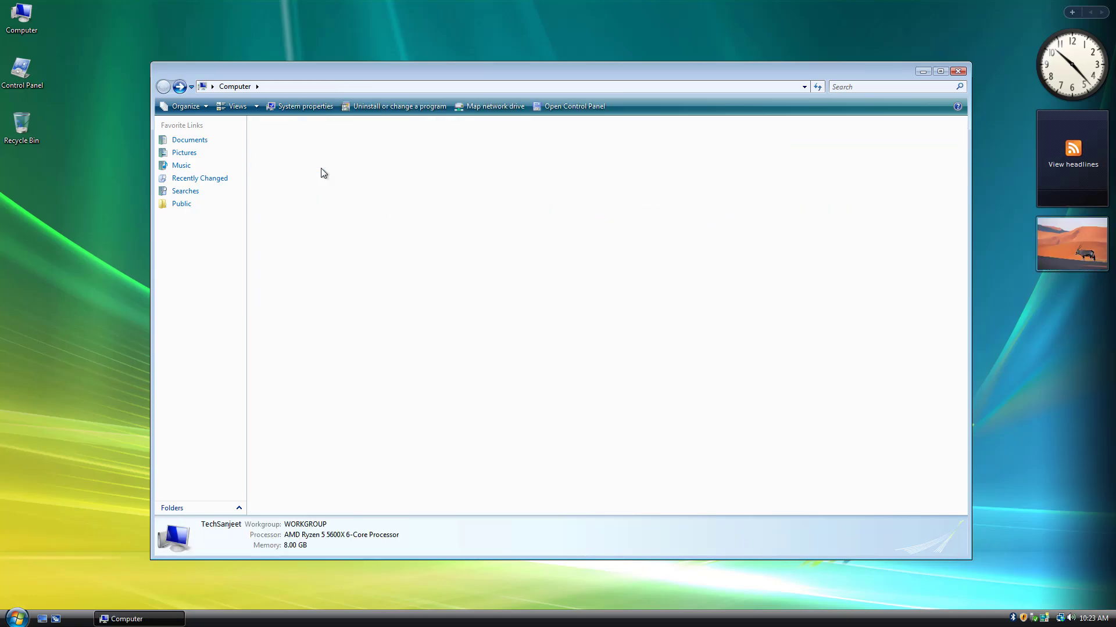
{"action": "double_click", "coordinate": [322, 169]}
{"action": "key", "text": "BackSpace"}
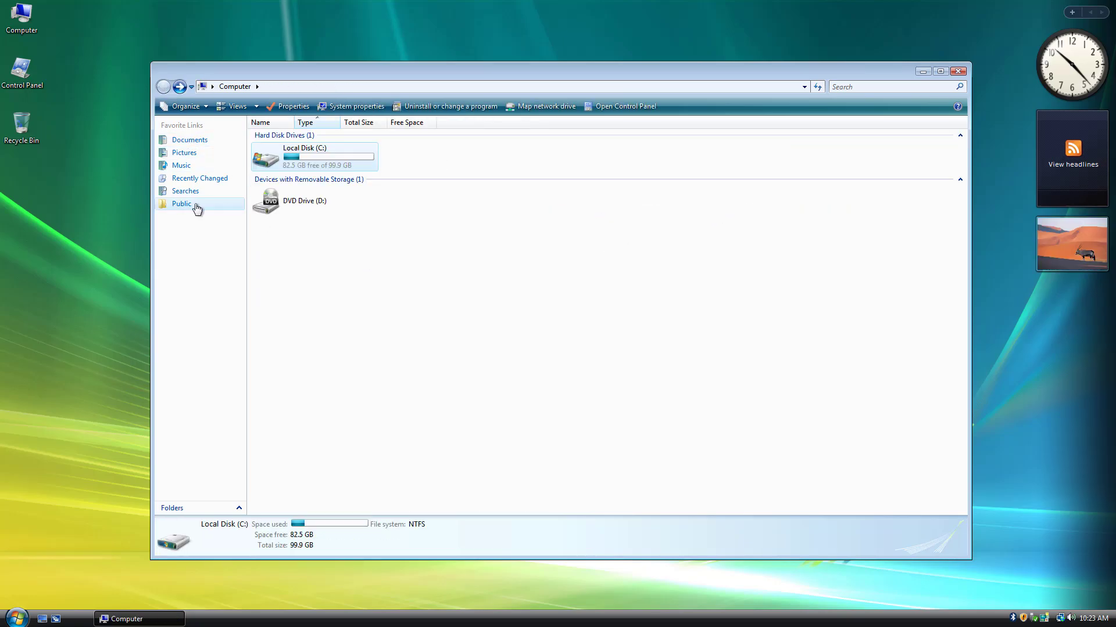
Look through the Public, Searches, Recently Changed and Music locations and open the Sample Music folder.
{"action": "left_click", "coordinate": [197, 205]}
{"action": "left_click", "coordinate": [194, 192]}
{"action": "left_click", "coordinate": [194, 178]}
{"action": "left_click", "coordinate": [188, 166]}
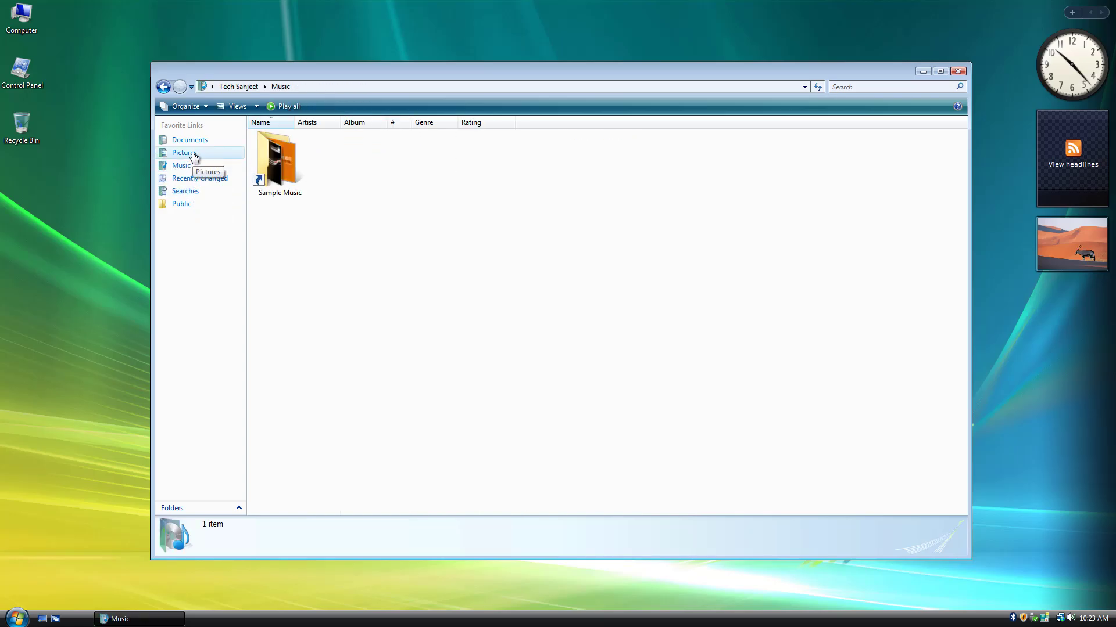
{"action": "double_click", "coordinate": [276, 162]}
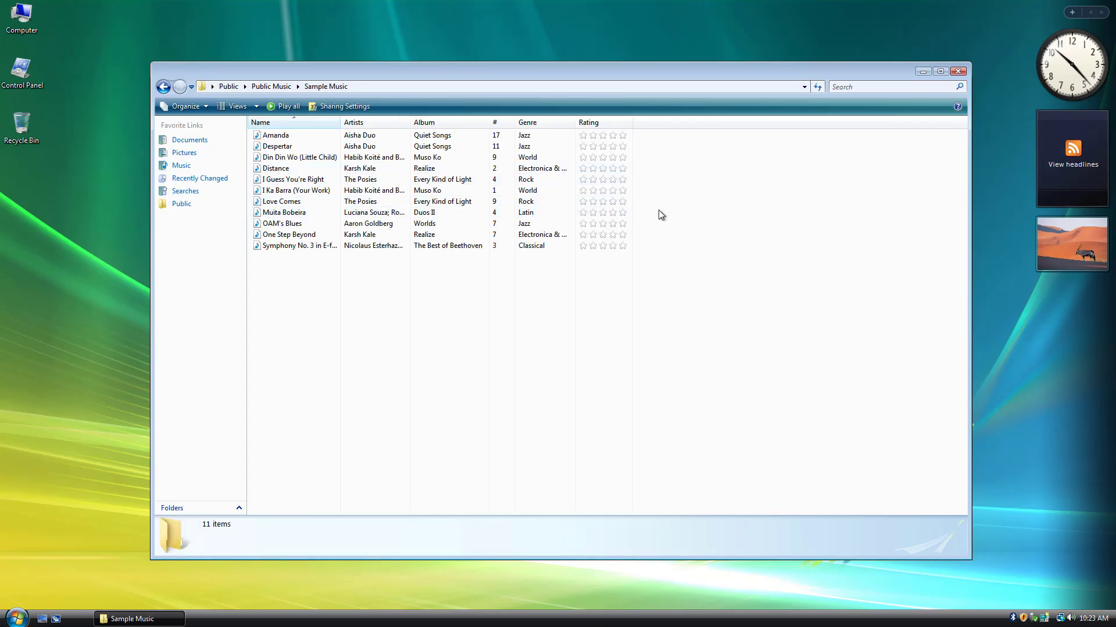
Play the sample track Despertar, completing Windows Media Player setup with Express Settings, and move the player over the folder window.
{"action": "double_click", "coordinate": [277, 146]}
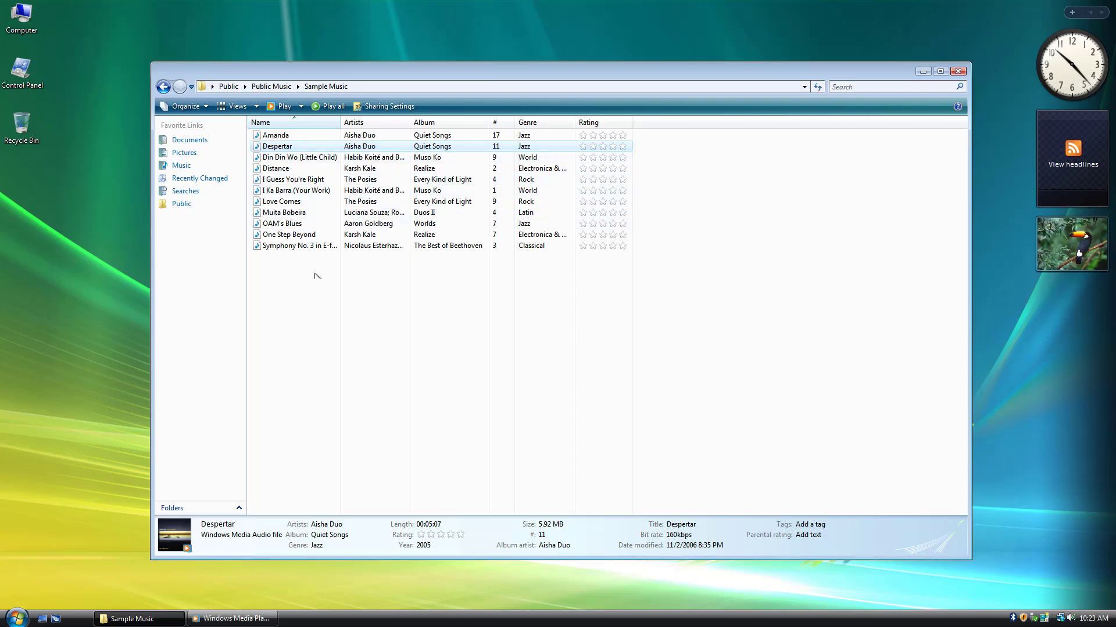
{"action": "left_click", "coordinate": [487, 298]}
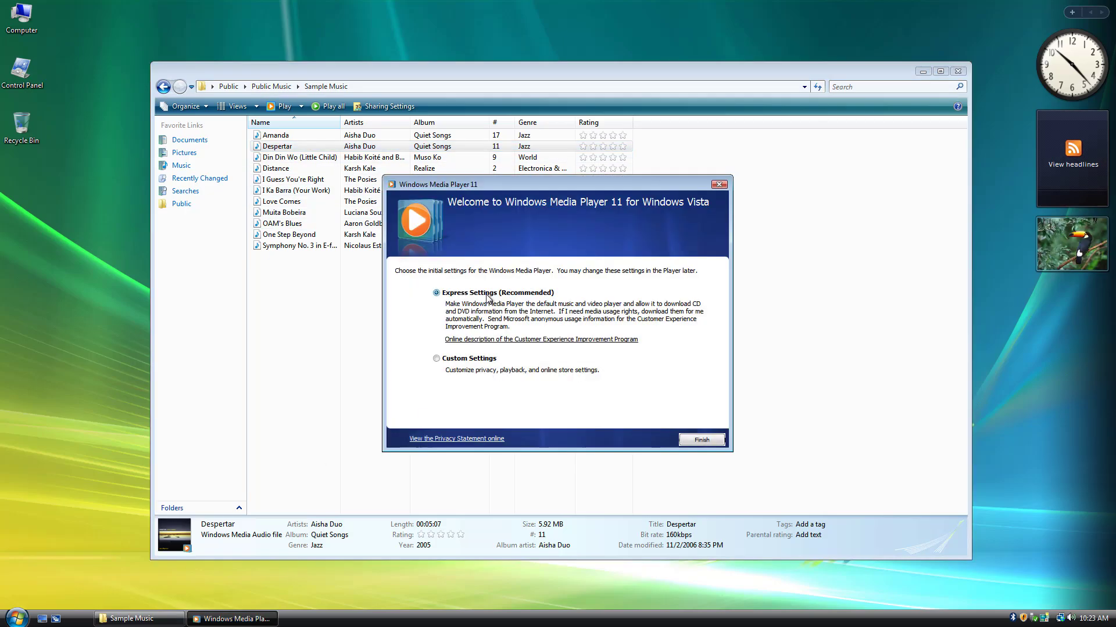
{"action": "left_click", "coordinate": [701, 439]}
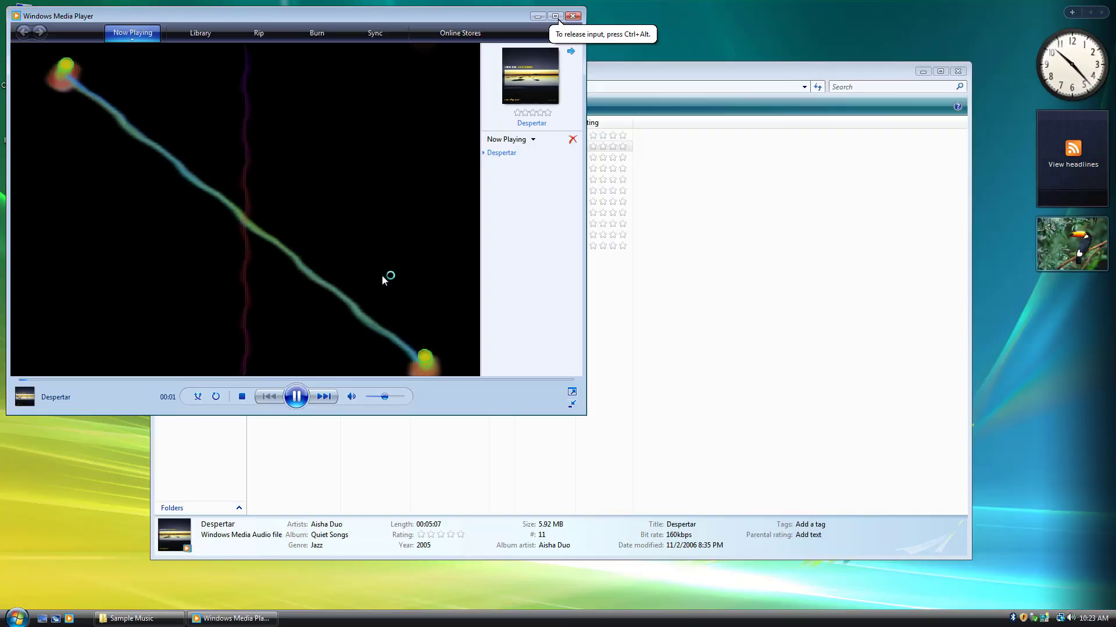
{"action": "left_click_drag", "start_coordinate": [227, 31], "coordinate": [454, 106]}
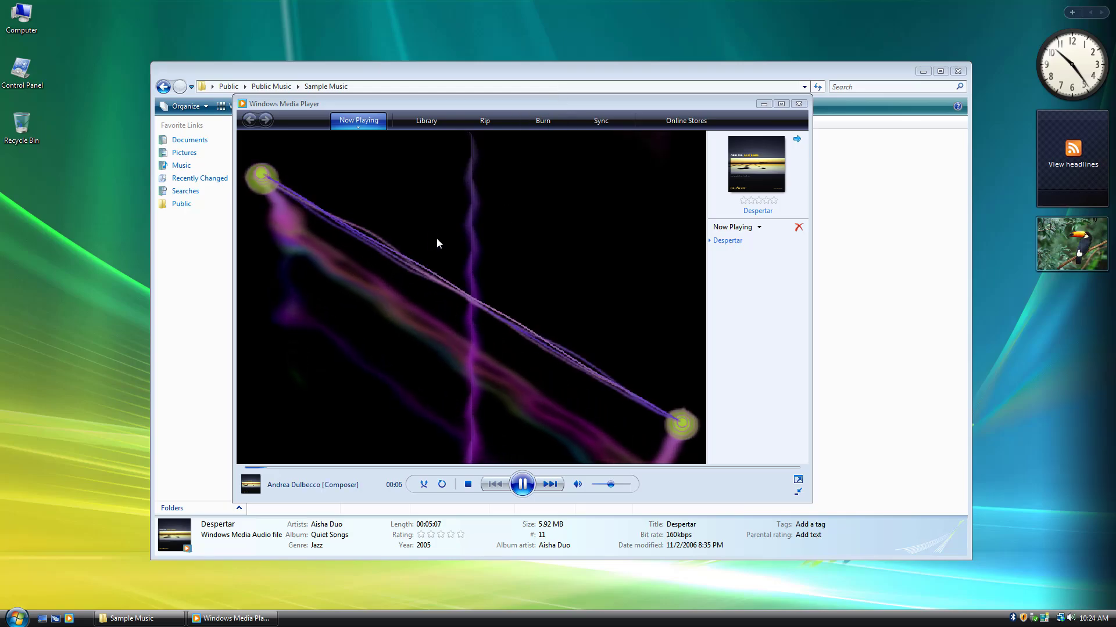
Look through the media player's Library, Burn and Sync views and close the player.
{"action": "left_click", "coordinate": [431, 124]}
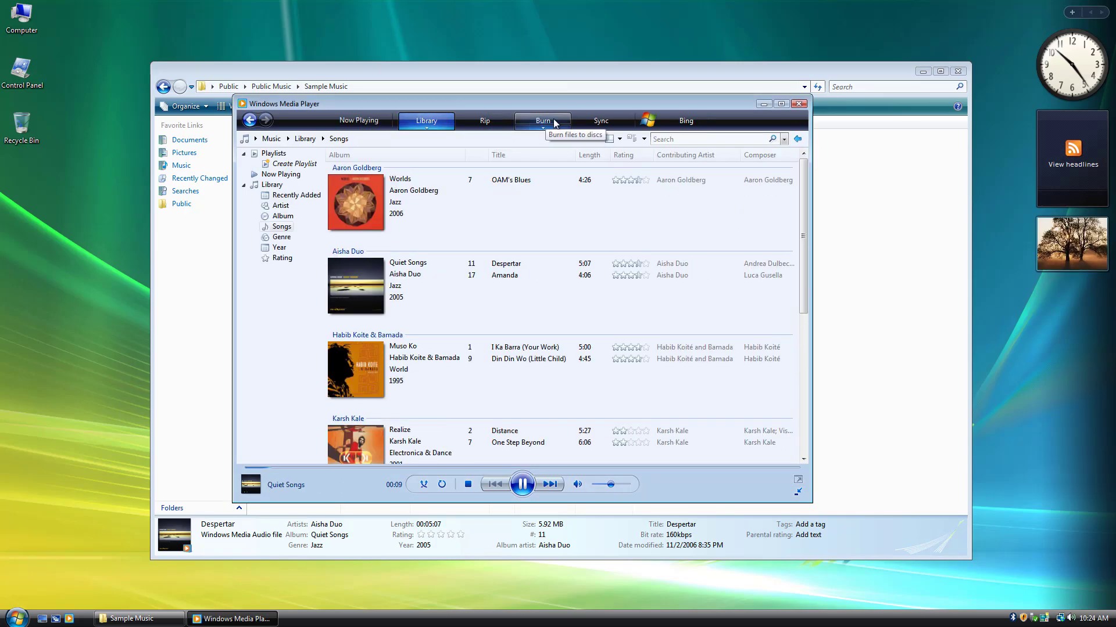
{"action": "left_click", "coordinate": [542, 120]}
{"action": "left_click", "coordinate": [600, 120]}
{"action": "left_click", "coordinate": [359, 121]}
{"action": "left_click", "coordinate": [249, 120]}
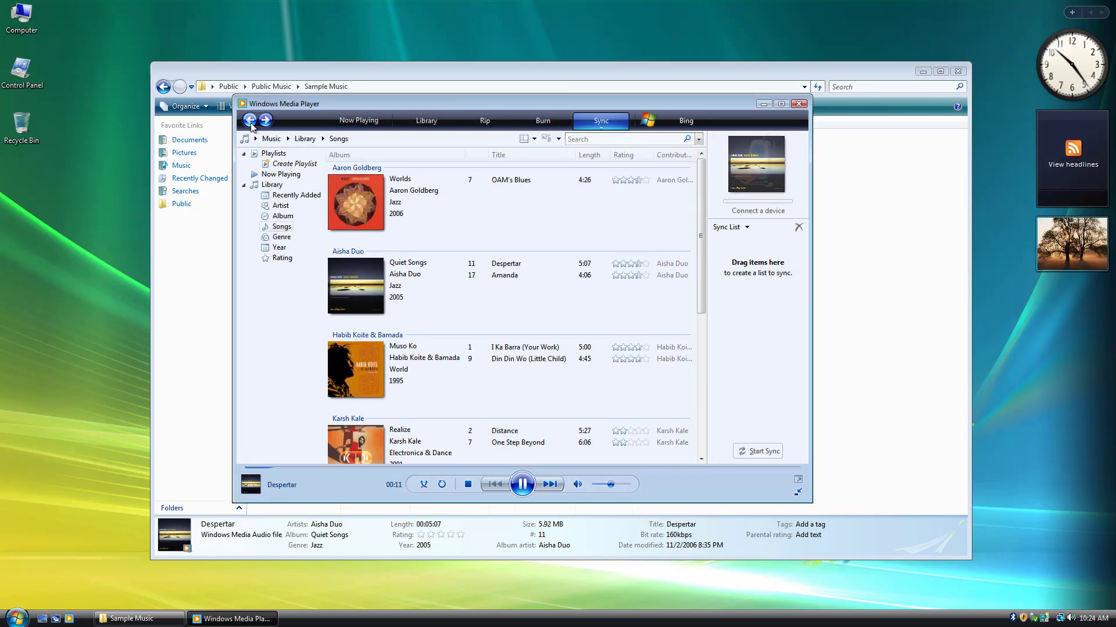
{"action": "left_click", "coordinate": [801, 105]}
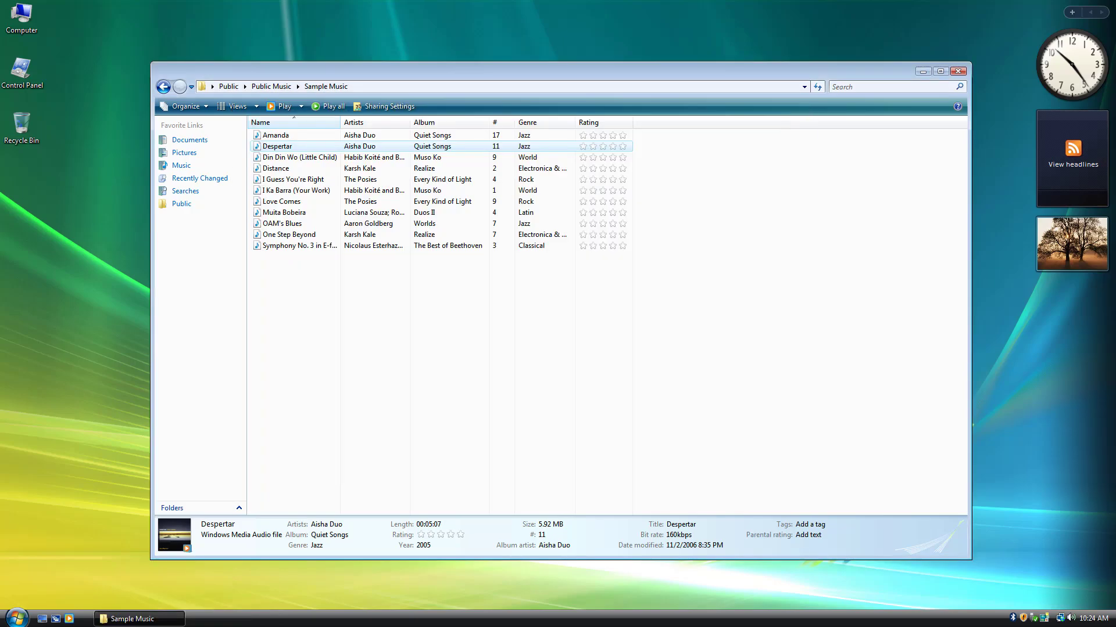
Look through the Searches, Recently Changed and Music locations and open the Sample Pictures folder in Pictures.
{"action": "left_click", "coordinate": [194, 191]}
{"action": "left_click", "coordinate": [196, 178]}
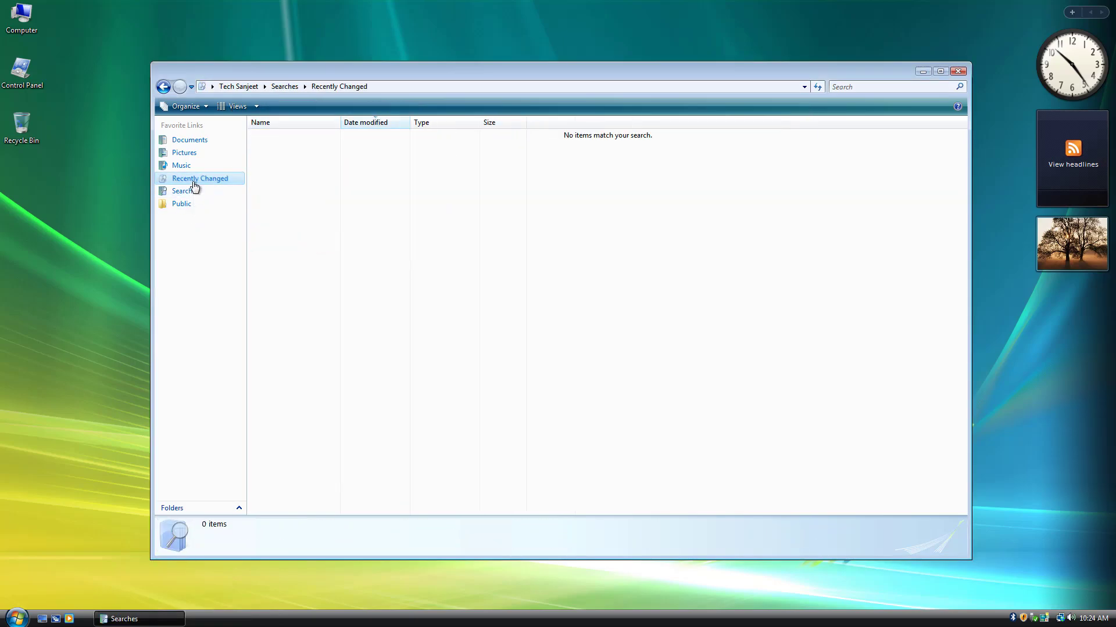
{"action": "left_click", "coordinate": [181, 165]}
{"action": "left_click", "coordinate": [193, 155]}
{"action": "double_click", "coordinate": [289, 192]}
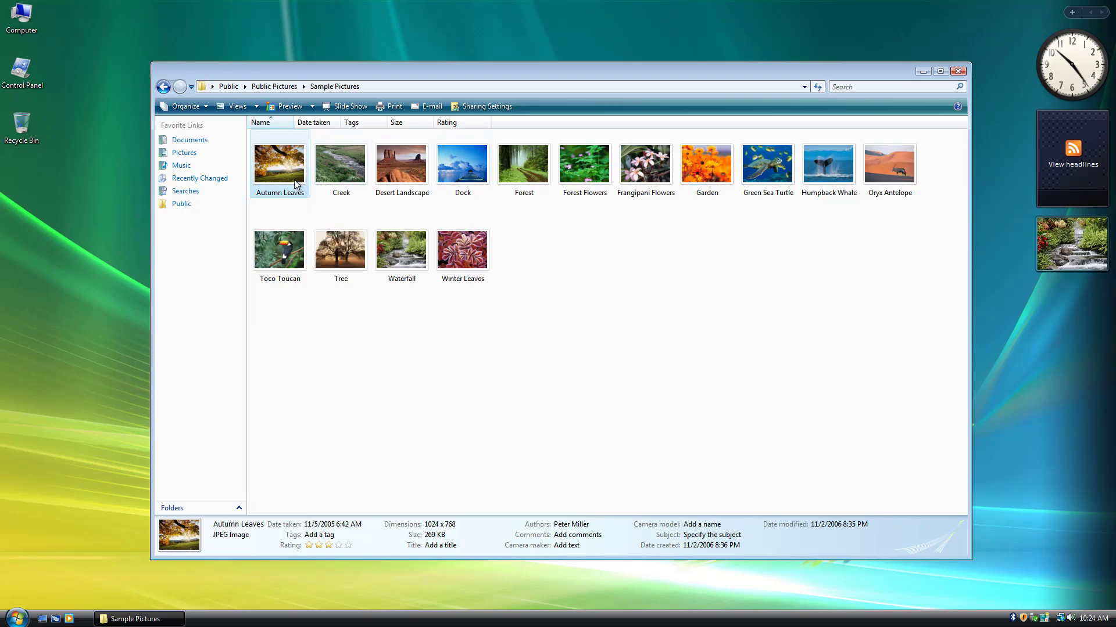
View the sample pictures from Autumn Leaves through Forest in Windows Photo Gallery, and close the gallery and the folder window.
{"action": "double_click", "coordinate": [295, 185]}
{"action": "left_click", "coordinate": [585, 545]}
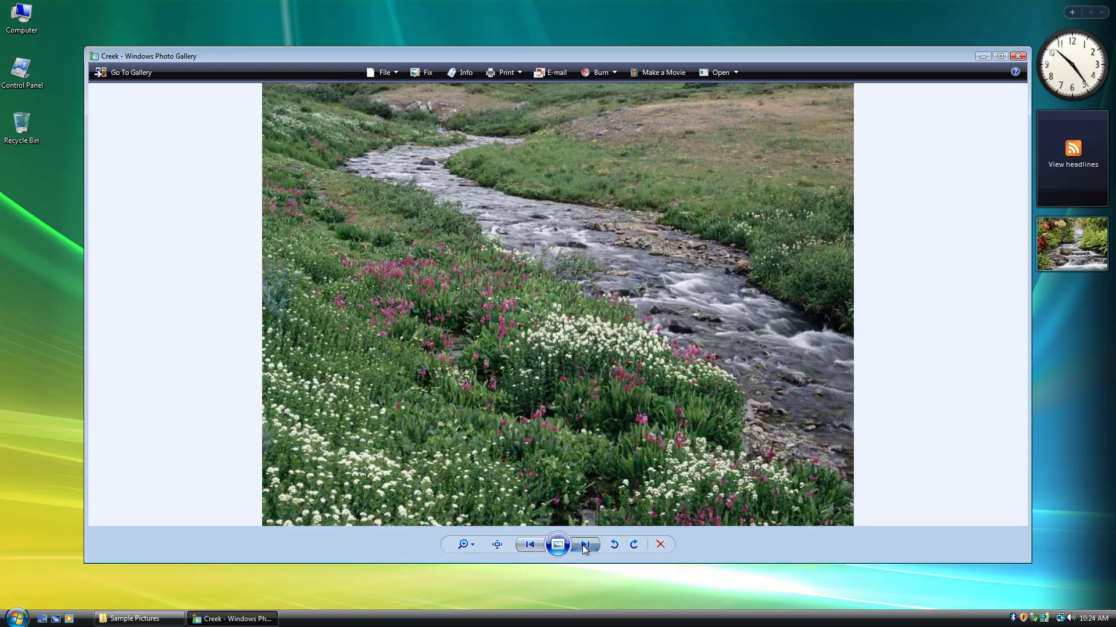
{"action": "left_click", "coordinate": [585, 545]}
{"action": "left_click", "coordinate": [586, 544]}
{"action": "left_click", "coordinate": [585, 544]}
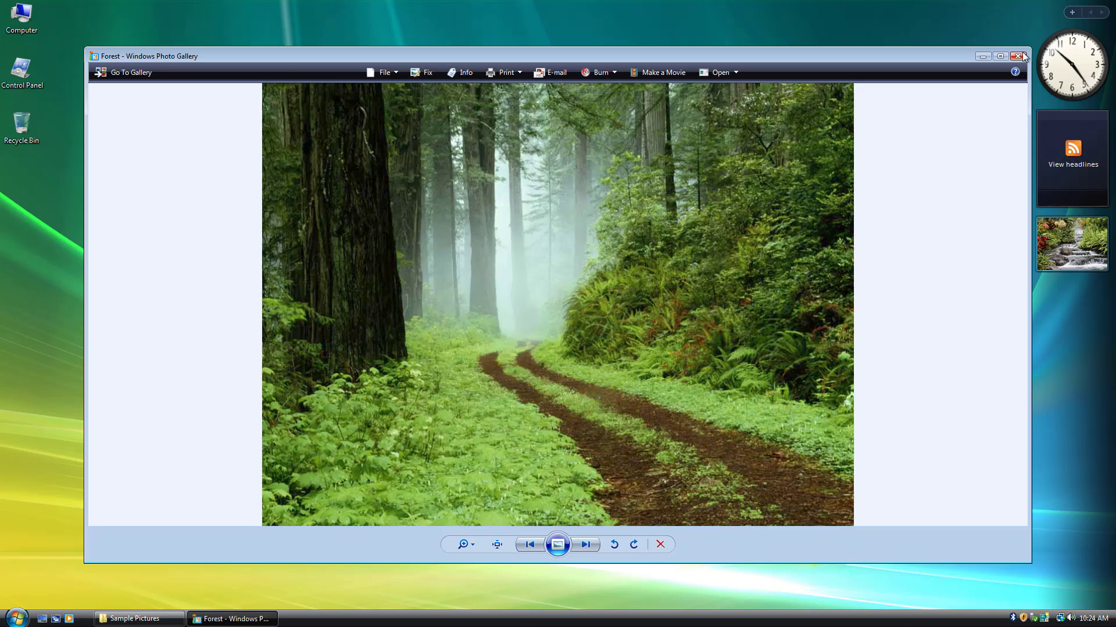
{"action": "left_click", "coordinate": [1017, 56]}
{"action": "left_click", "coordinate": [963, 71]}
Move the Clock gadget below the Slide Show gadget in the sidebar.
{"action": "mouse_move", "coordinate": [1112, 241]}
{"action": "left_mouse_down"}
{"action": "mouse_move", "coordinate": [957, 308]}
{"action": "mouse_move", "coordinate": [1072, 253]}
{"action": "mouse_move", "coordinate": [1112, 250]}
{"action": "mouse_move", "coordinate": [1107, 299]}
{"action": "mouse_move", "coordinate": [1107, 239]}
{"action": "left_mouse_up"}
{"action": "left_click_drag", "start_coordinate": [1087, 93], "coordinate": [1082, 271]}
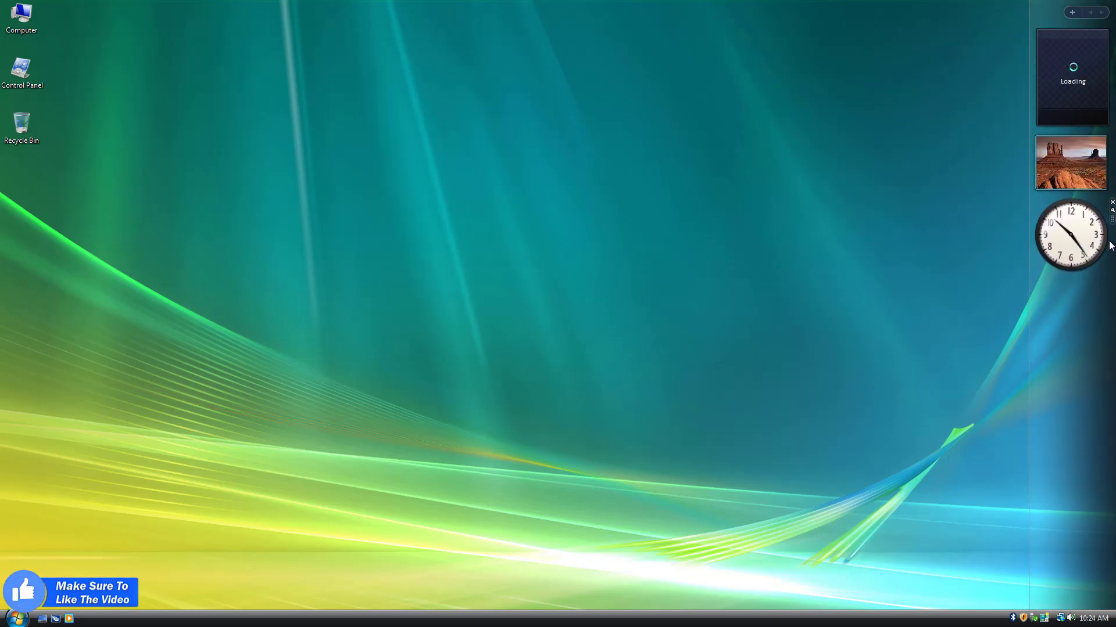
Look at the Clock and Slide Show gadget settings, cancel both without changes, and page forward through the feed headlines.
{"action": "left_click", "coordinate": [1112, 211]}
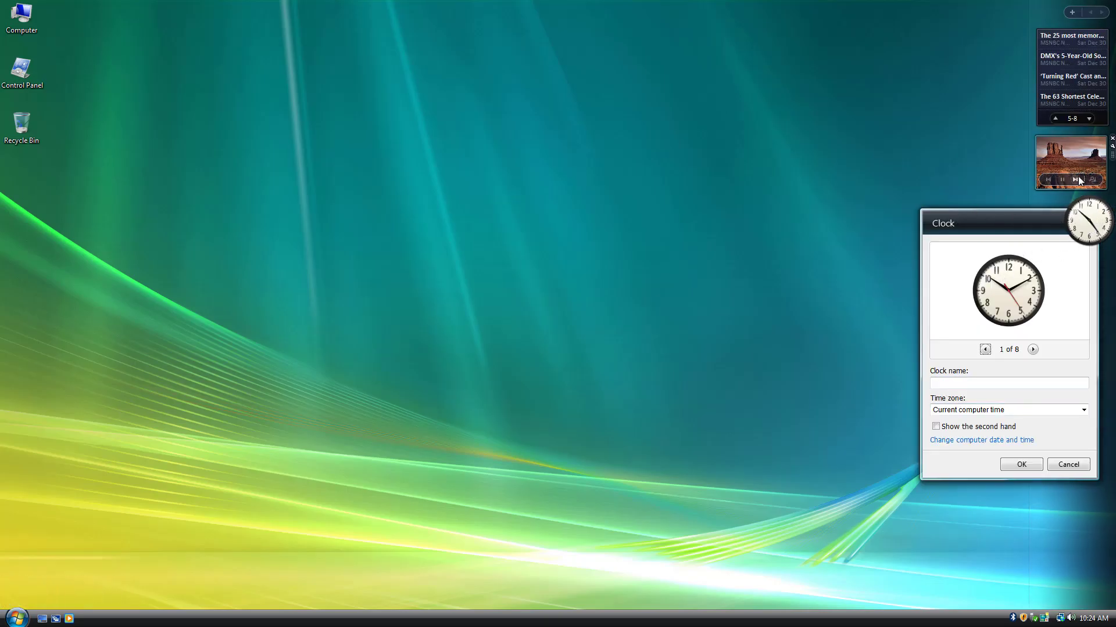
{"action": "left_click", "coordinate": [1111, 146]}
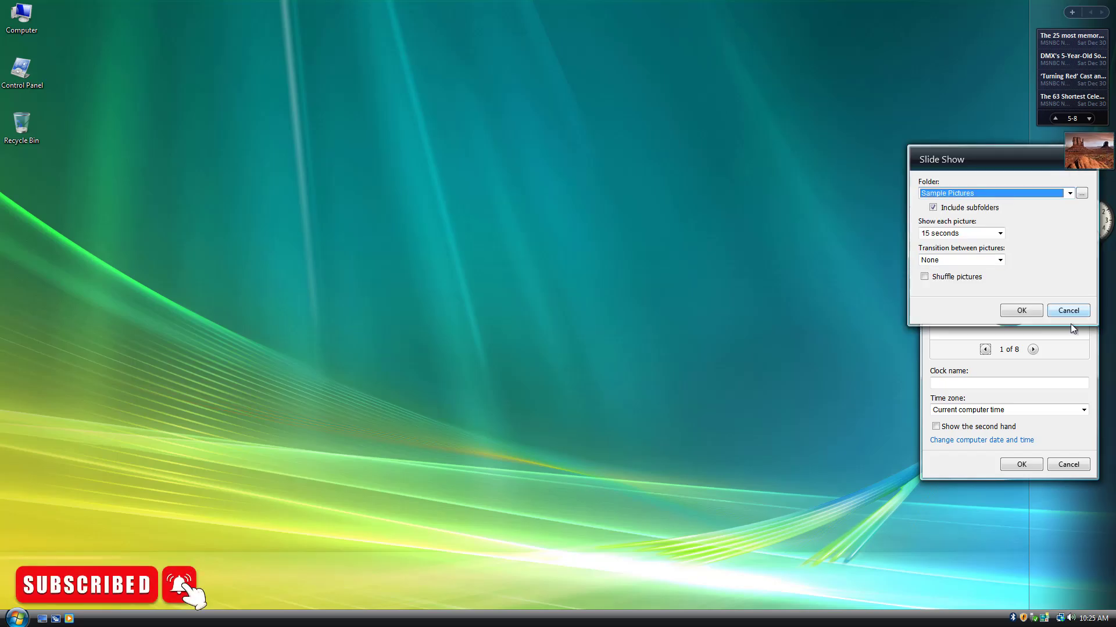
{"action": "left_click", "coordinate": [1072, 314]}
{"action": "left_click", "coordinate": [1068, 463]}
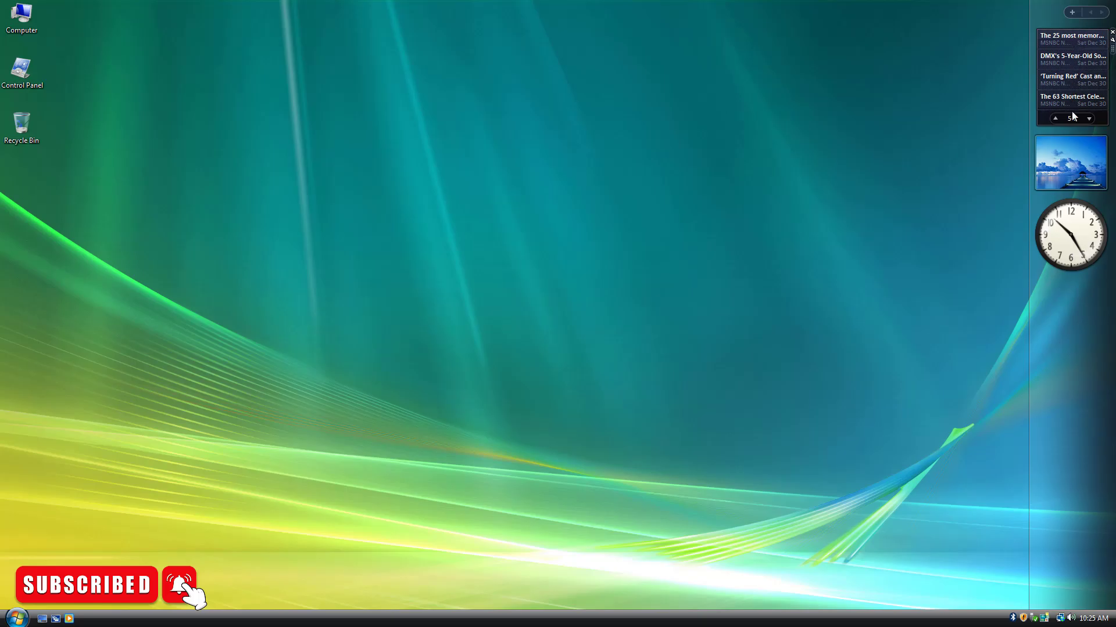
{"action": "double_click", "coordinate": [1089, 118]}
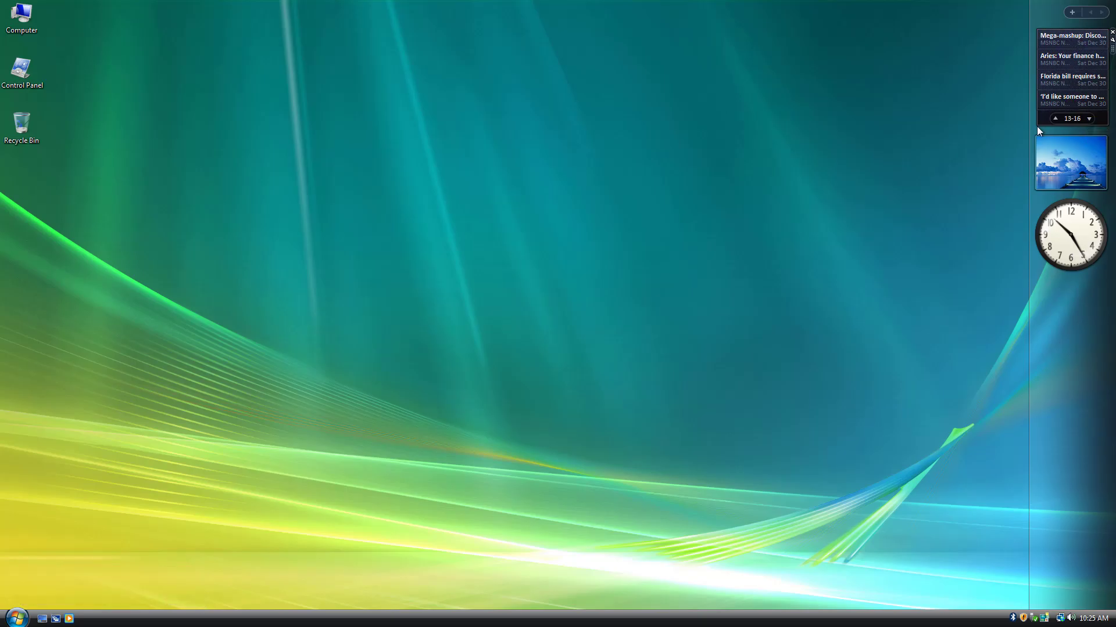
Add the Stocks and Currency gadgets to the sidebar from the Gadget Gallery.
{"action": "left_click", "coordinate": [1072, 12]}
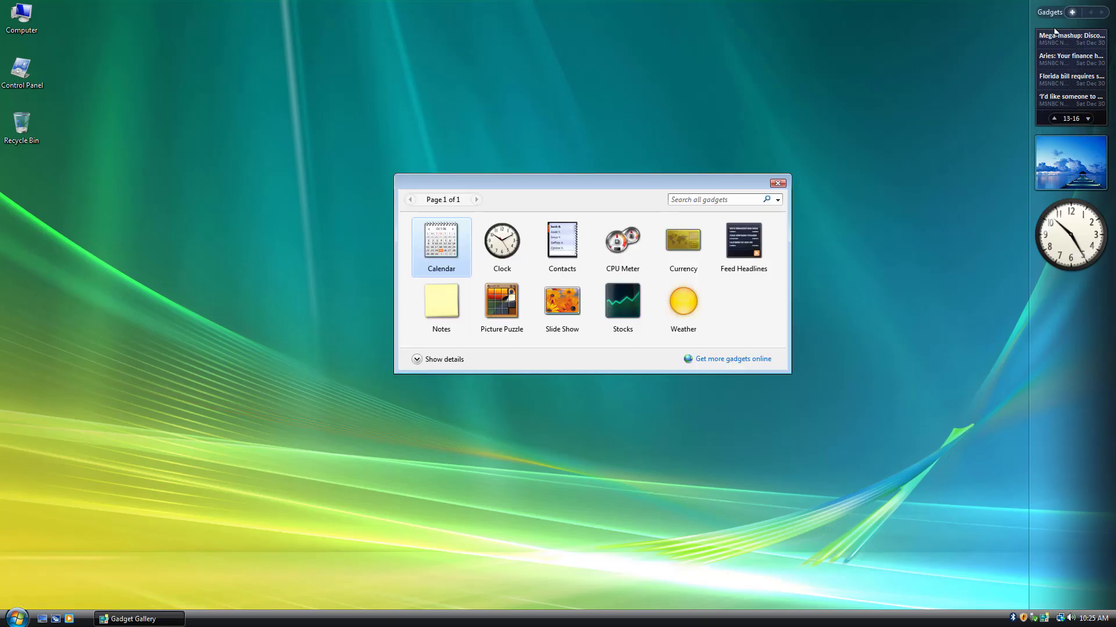
{"action": "double_click", "coordinate": [616, 308]}
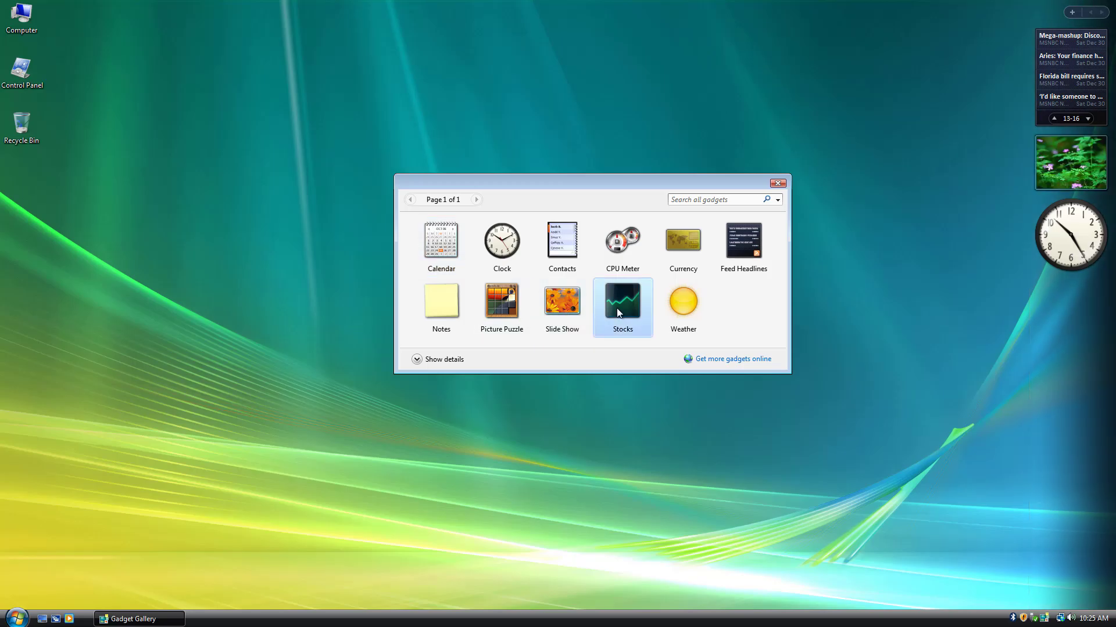
{"action": "double_click", "coordinate": [690, 257]}
{"action": "left_click", "coordinate": [889, 191]}
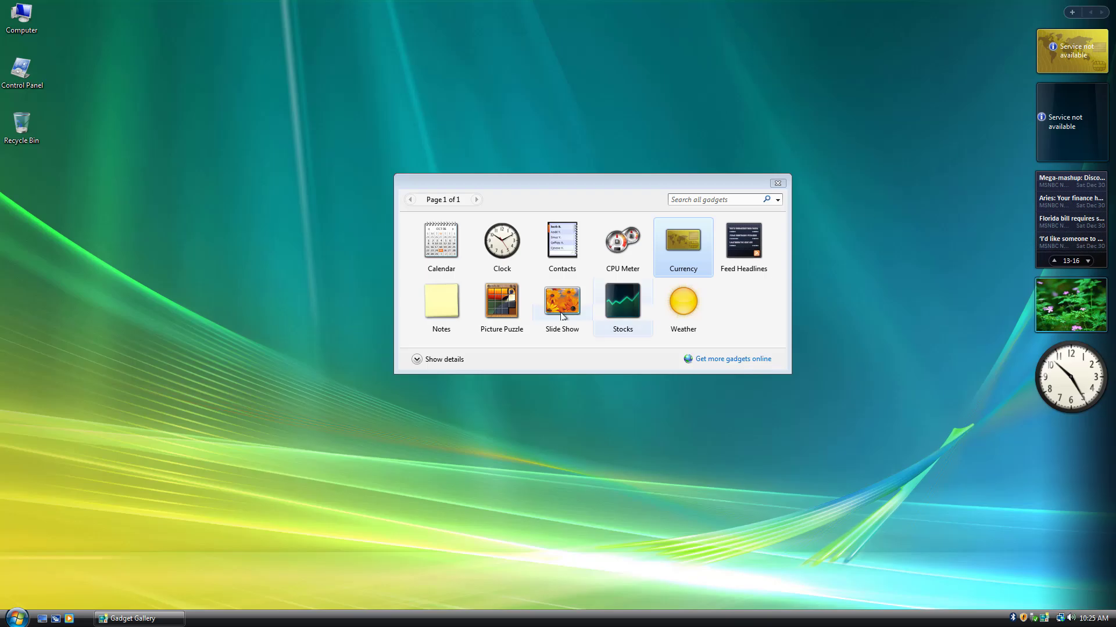
Add the Calendar gadget to the sidebar from the Gadget Gallery and close the gallery.
{"action": "double_click", "coordinate": [442, 250]}
{"action": "left_click", "coordinate": [778, 184]}
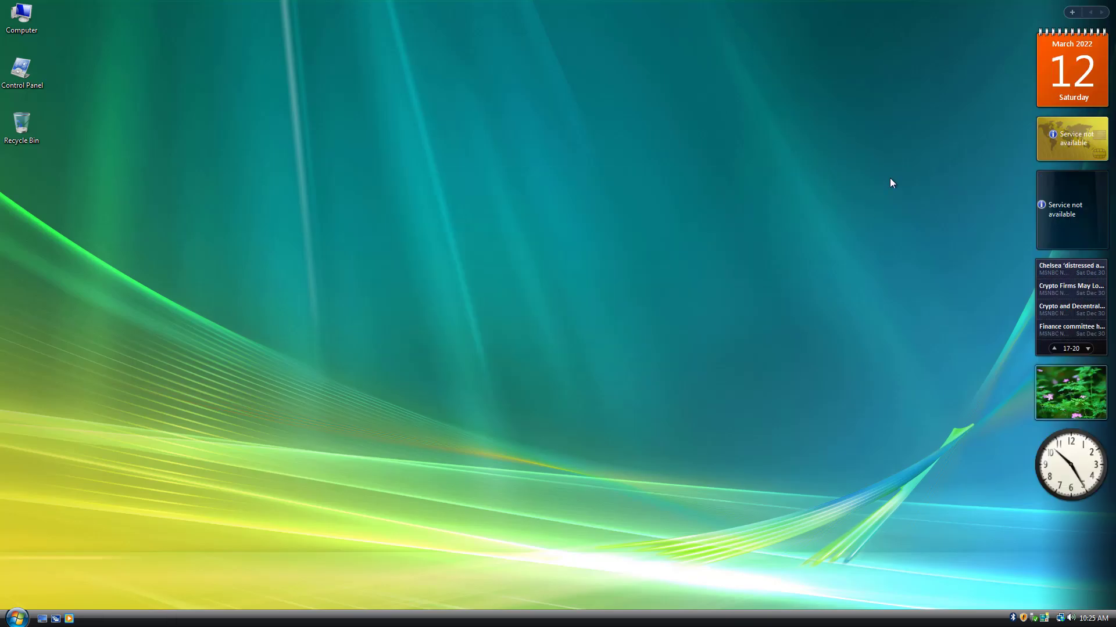
{"action": "left_click", "coordinate": [1065, 620]}
{"action": "left_click", "coordinate": [1064, 621]}
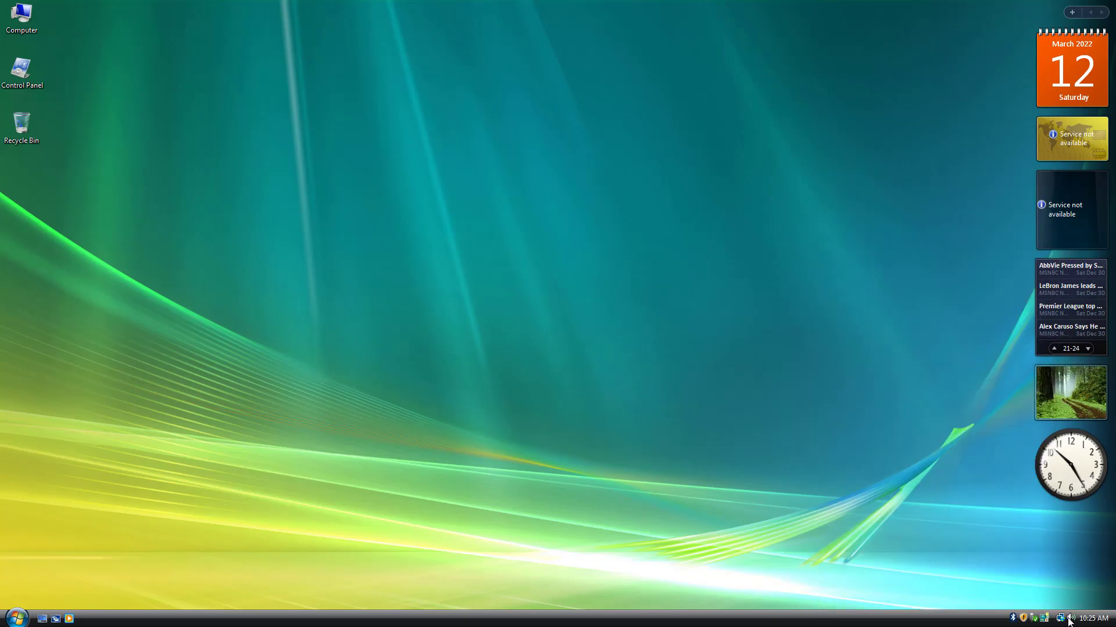
{"action": "left_click", "coordinate": [1067, 619]}
{"action": "left_click", "coordinate": [1068, 619]}
{"action": "left_click", "coordinate": [1098, 620]}
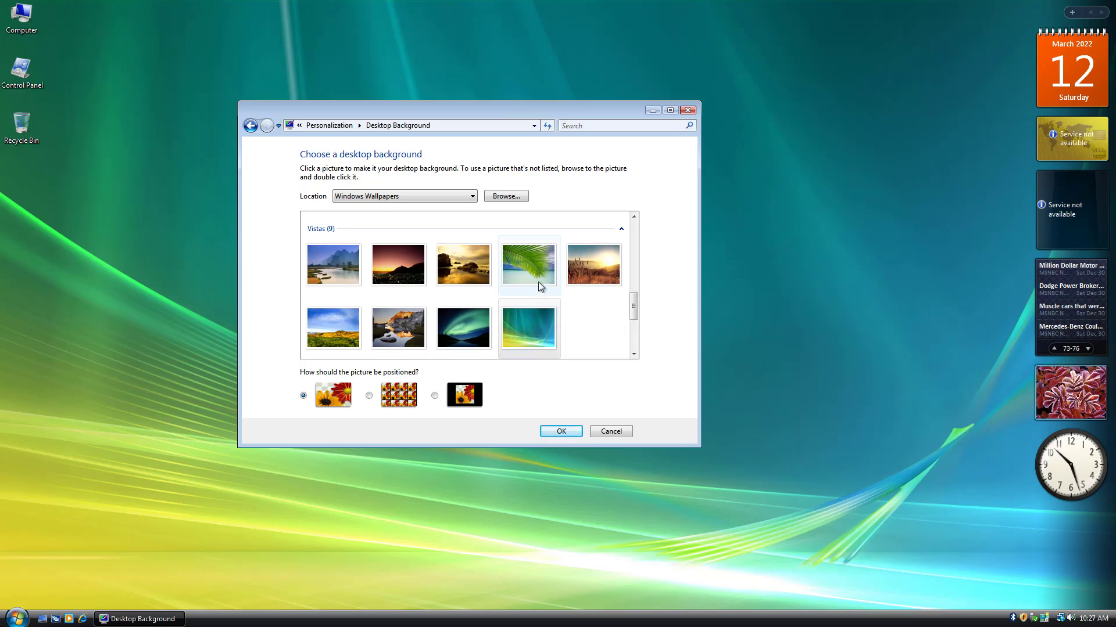
Preview several wallpapers from the Vistas group, including the palm, grassland and aurora pictures, and apply the green-blue abstract wallpaper as the desktop background.
{"action": "left_click", "coordinate": [538, 281]}
{"action": "left_click", "coordinate": [369, 270]}
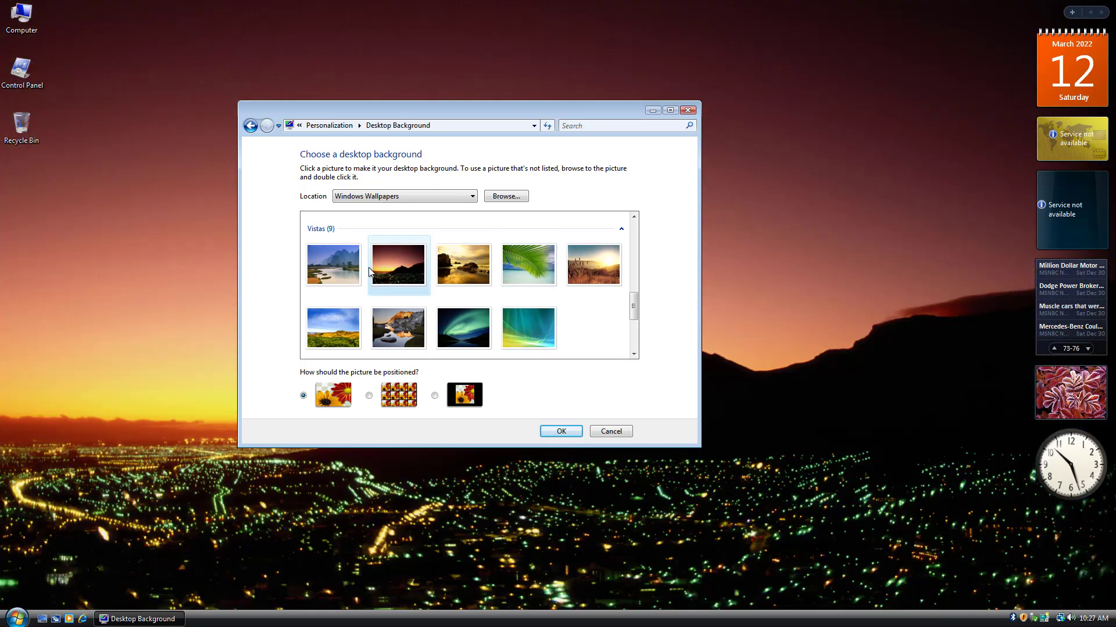
{"action": "left_click", "coordinate": [341, 267]}
{"action": "left_click", "coordinate": [348, 331]}
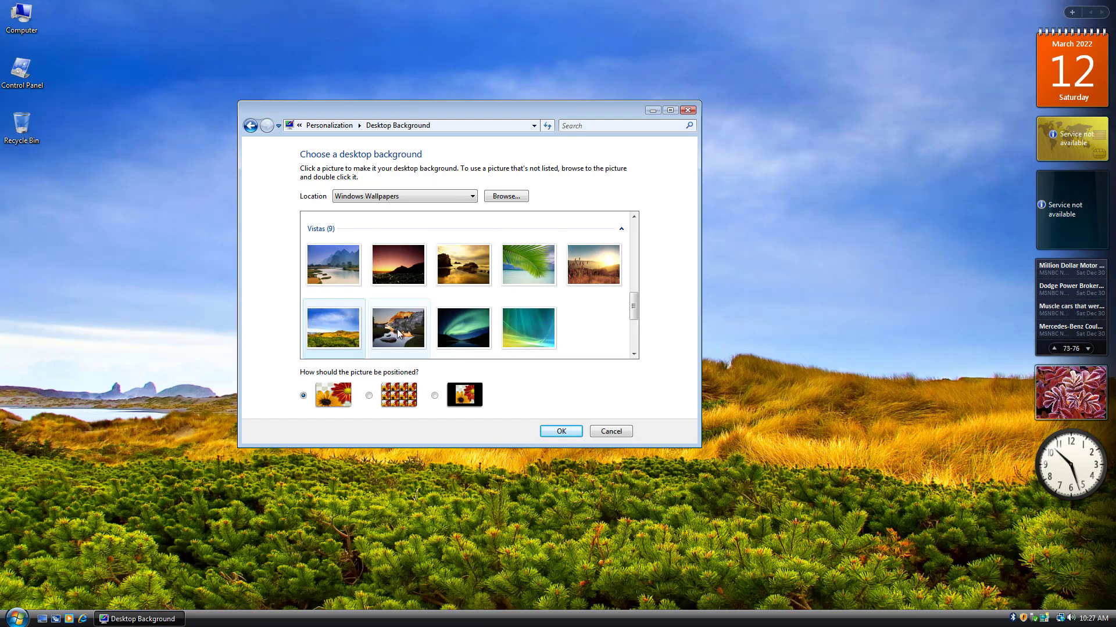
{"action": "left_click", "coordinate": [398, 333]}
{"action": "left_click", "coordinate": [472, 327]}
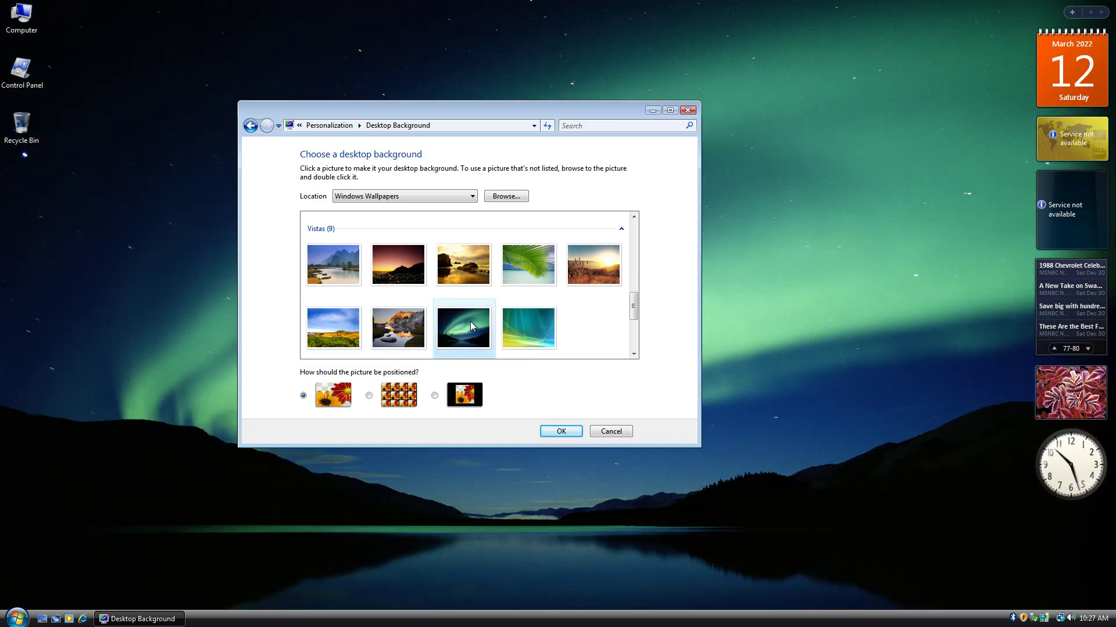
{"action": "left_click", "coordinate": [578, 269]}
{"action": "left_click", "coordinate": [545, 271]}
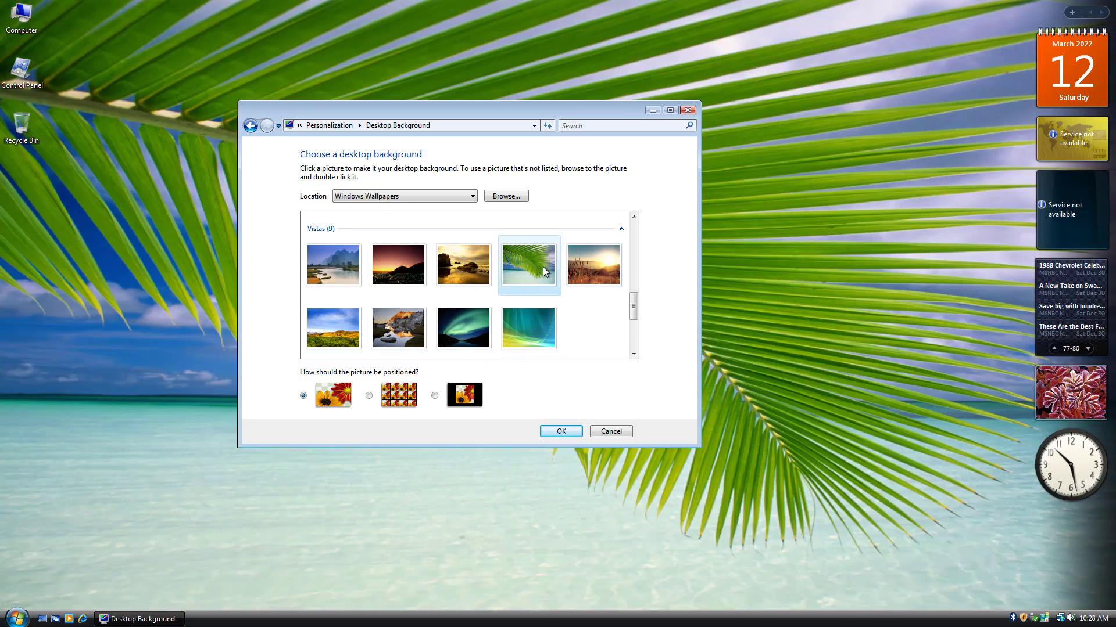
{"action": "left_click", "coordinate": [573, 267]}
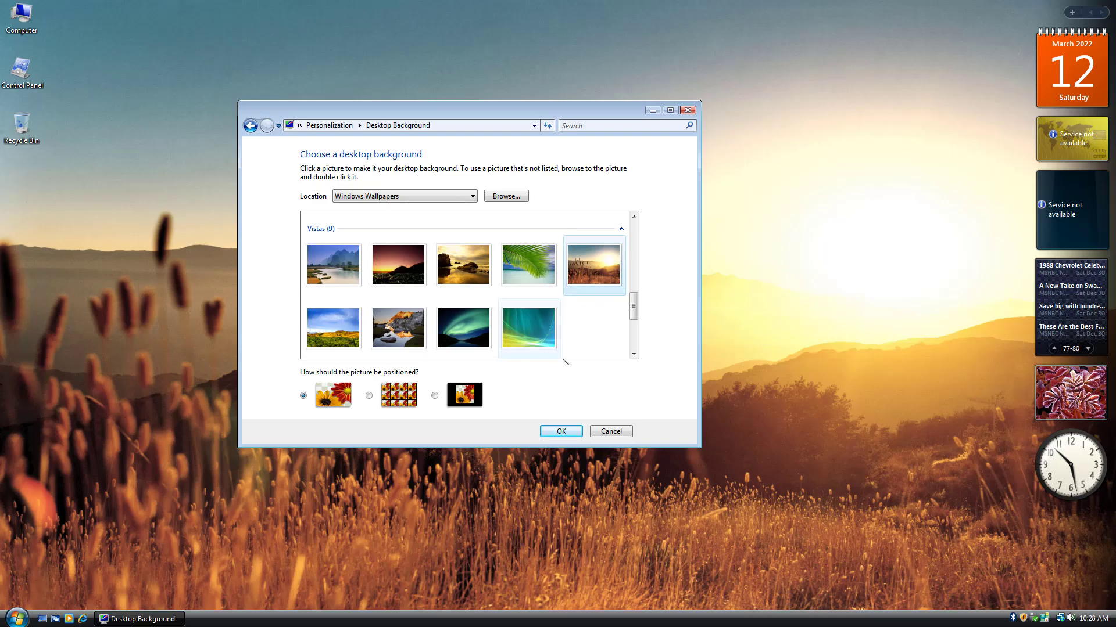
{"action": "key", "text": "Down"}
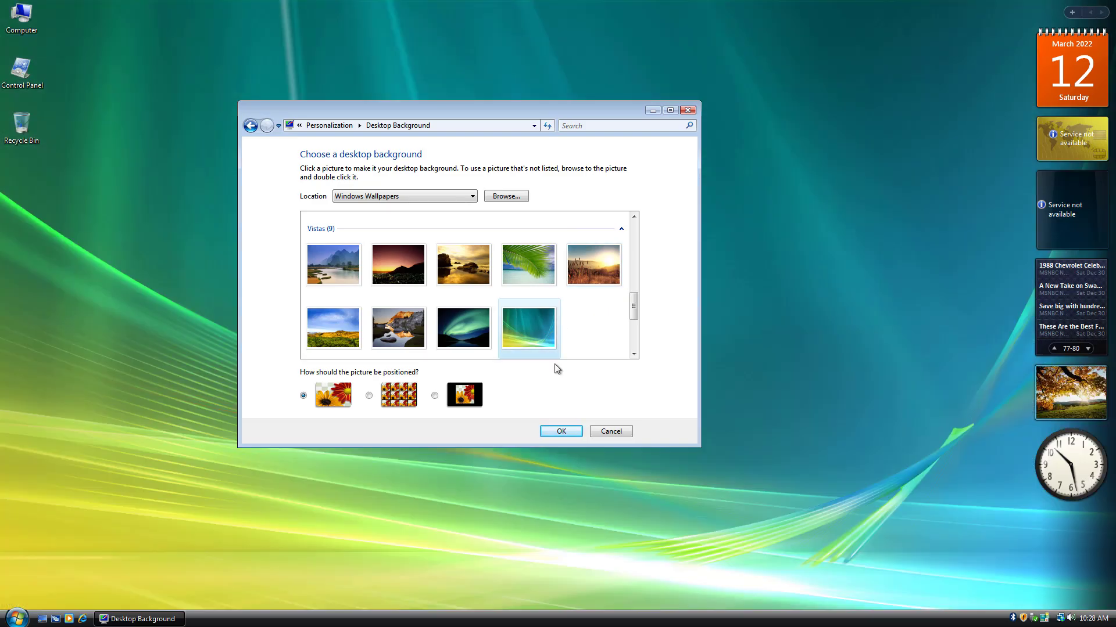
{"action": "left_click", "coordinate": [560, 431]}
{"action": "right_click", "coordinate": [314, 226]}
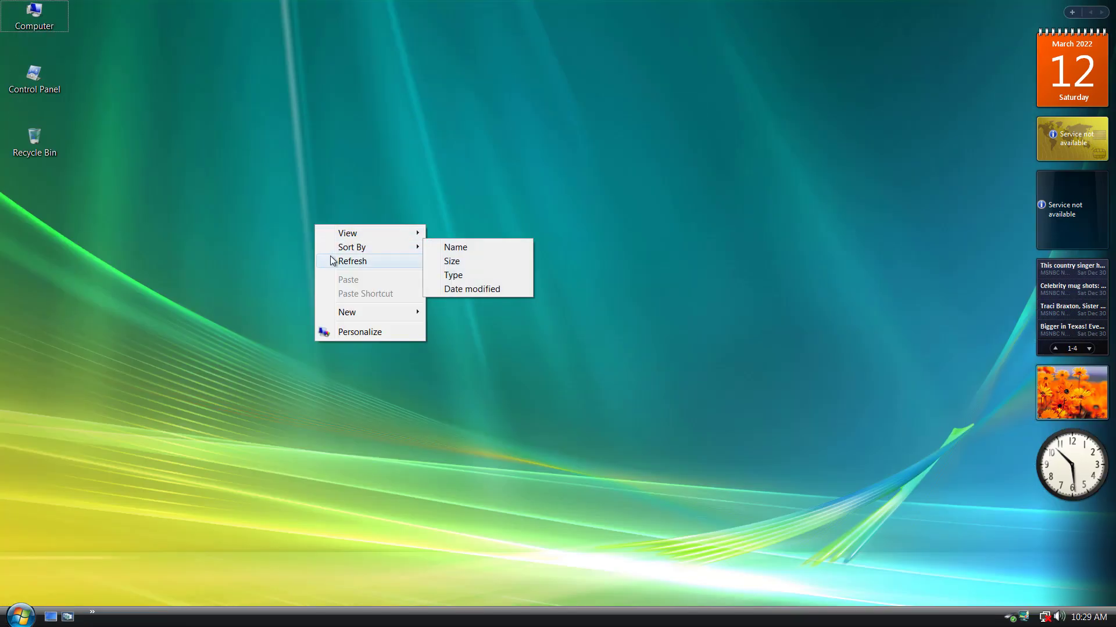
{"action": "left_click", "coordinate": [249, 429]}
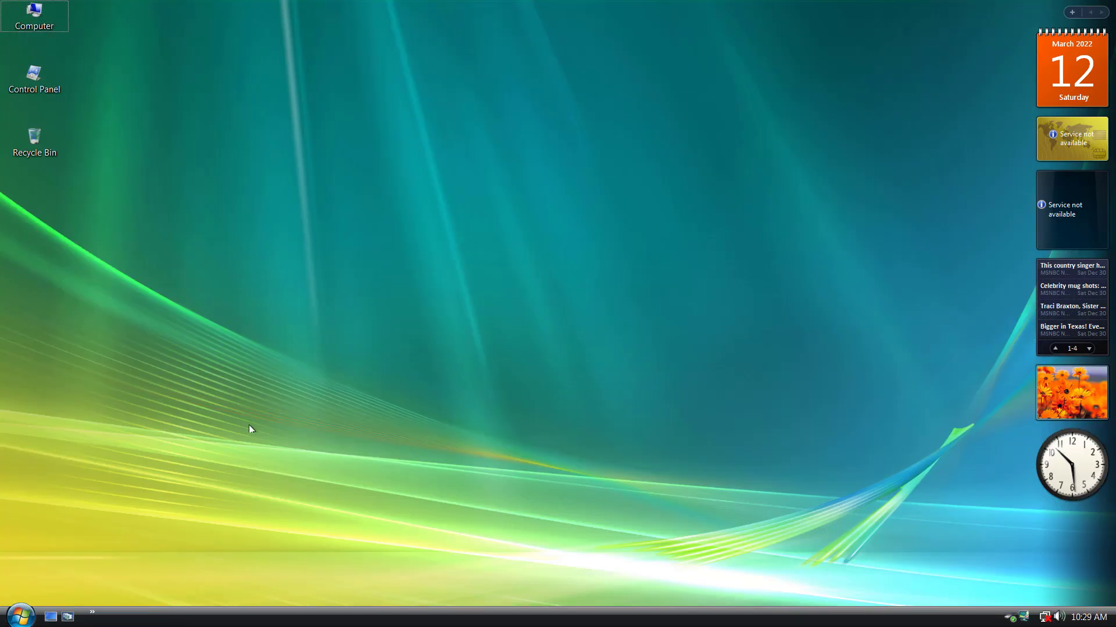
Open the Games folder and launch Purble Place.
{"action": "left_click", "coordinate": [20, 618]}
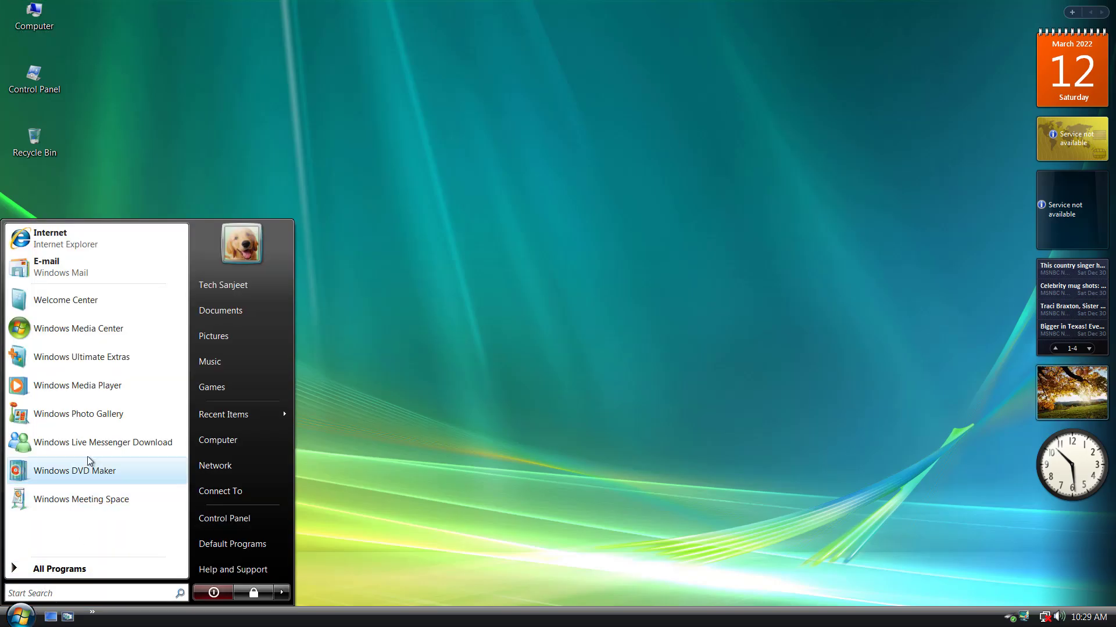
{"action": "left_click", "coordinate": [222, 386]}
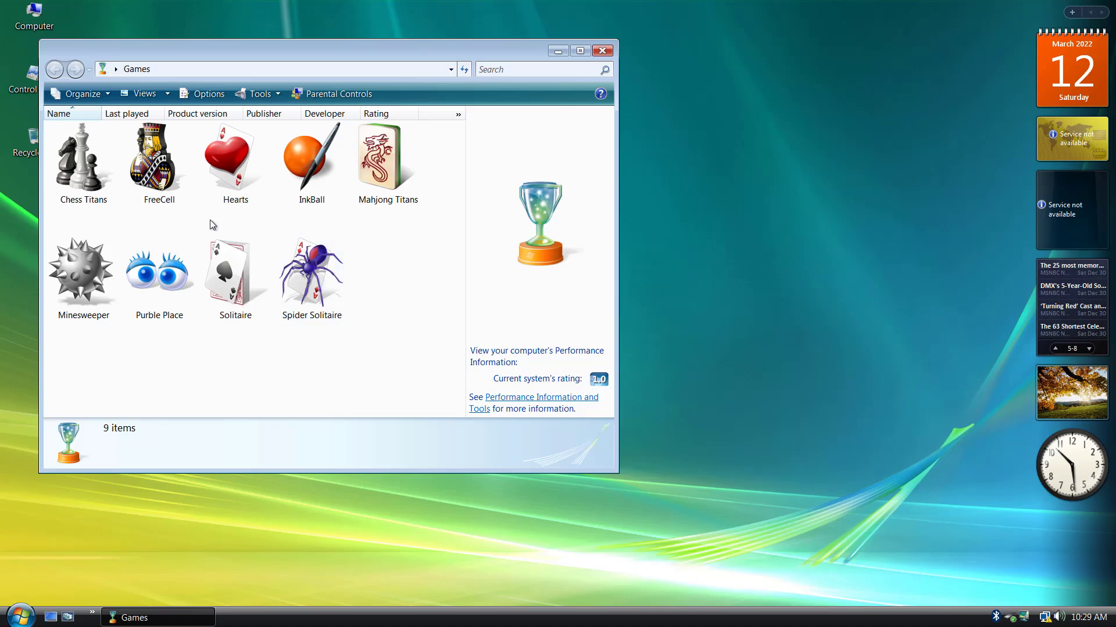
{"action": "double_click", "coordinate": [157, 280]}
{"action": "left_click", "coordinate": [645, 352]}
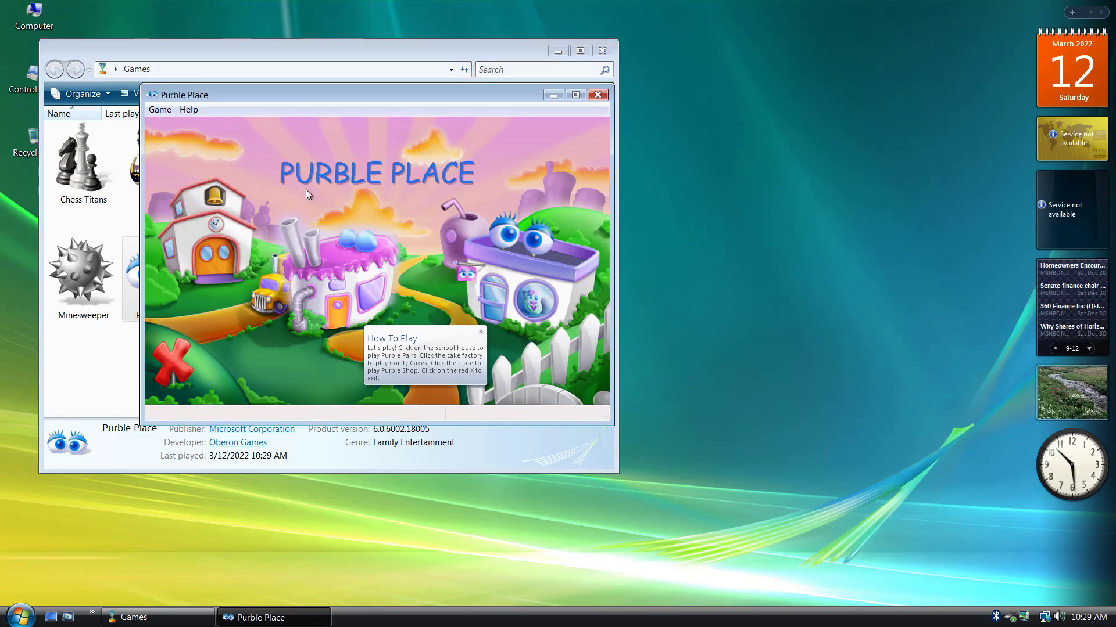
Start the cake factory game at Beginner difficulty and maximize the game window.
{"action": "left_click", "coordinate": [349, 267]}
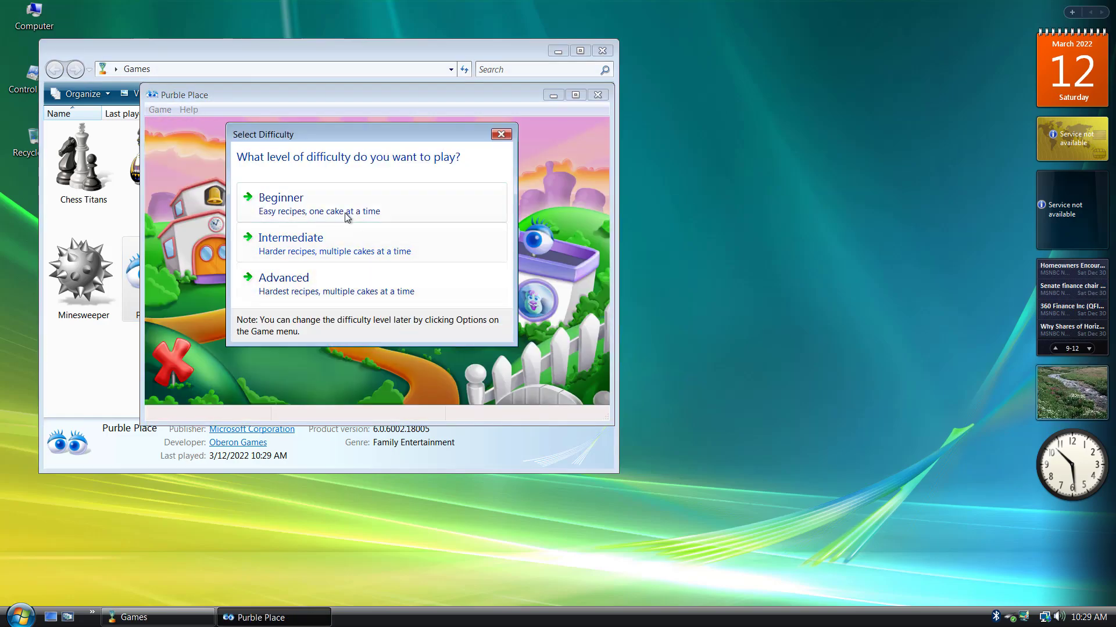
{"action": "left_click", "coordinate": [345, 145]}
{"action": "left_click", "coordinate": [575, 95]}
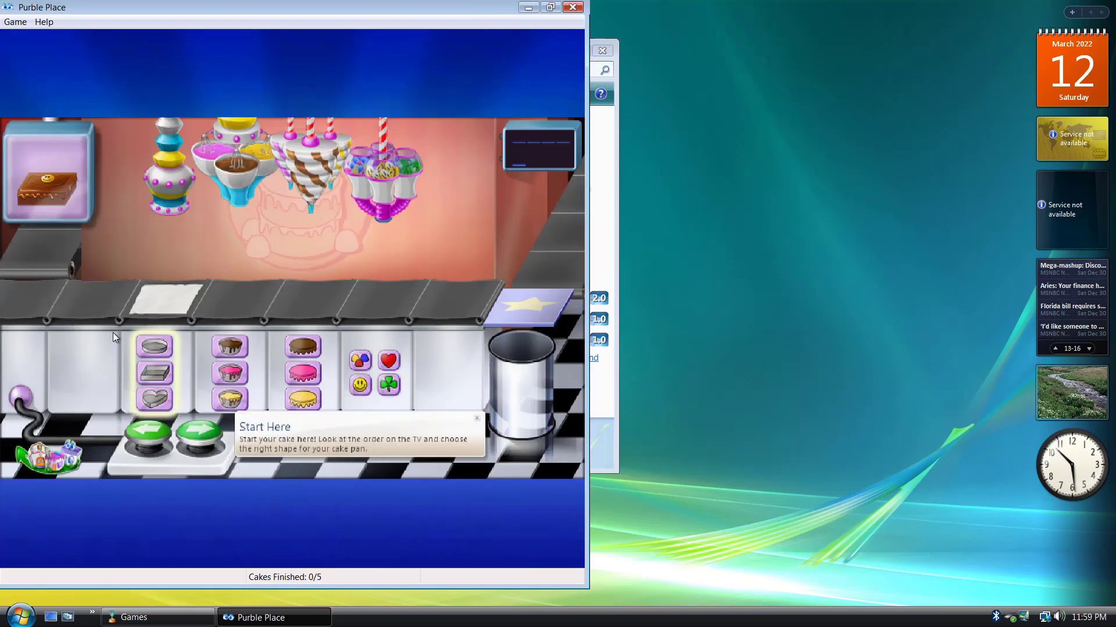
Choose the round pan for the cake, and exit Purble Place with the game saved.
{"action": "left_click", "coordinate": [167, 374]}
{"action": "left_click", "coordinate": [170, 353]}
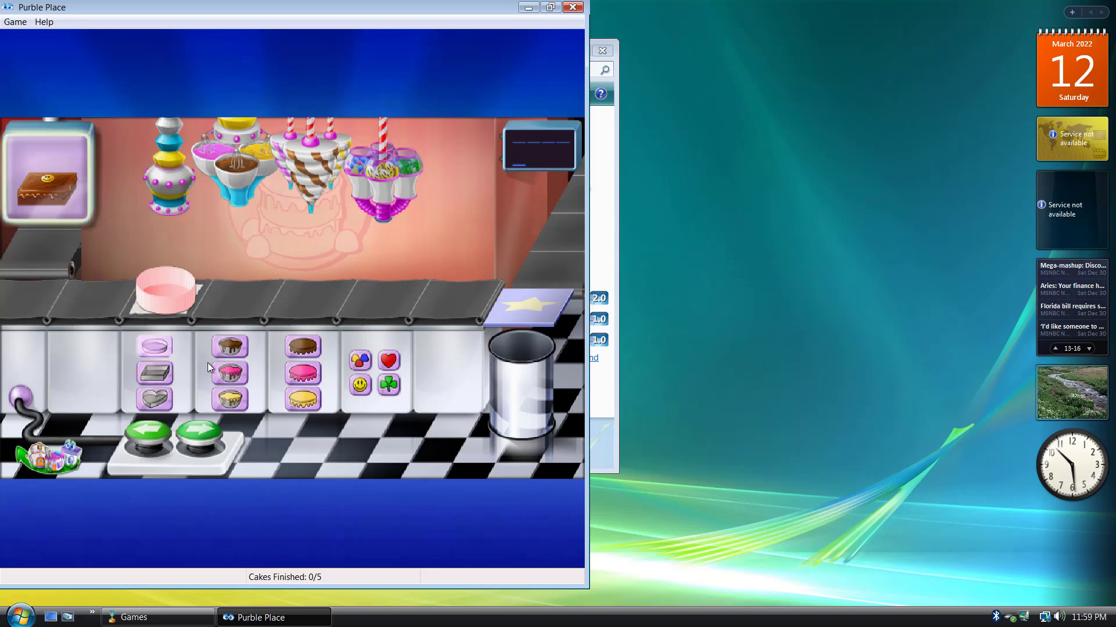
{"action": "left_click", "coordinate": [572, 7]}
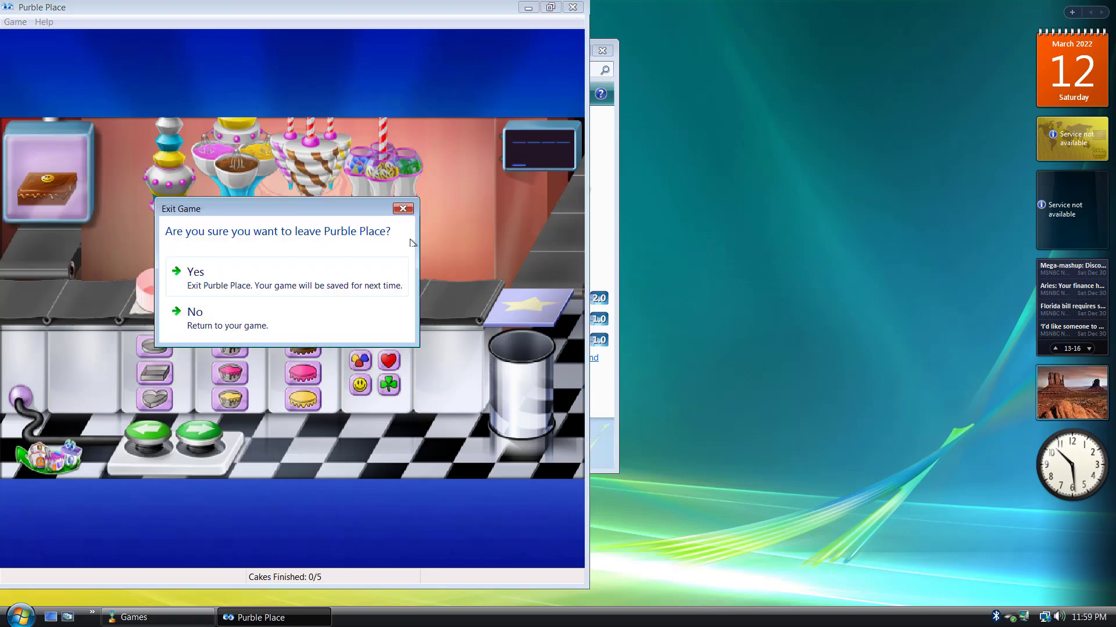
{"action": "left_click", "coordinate": [343, 273]}
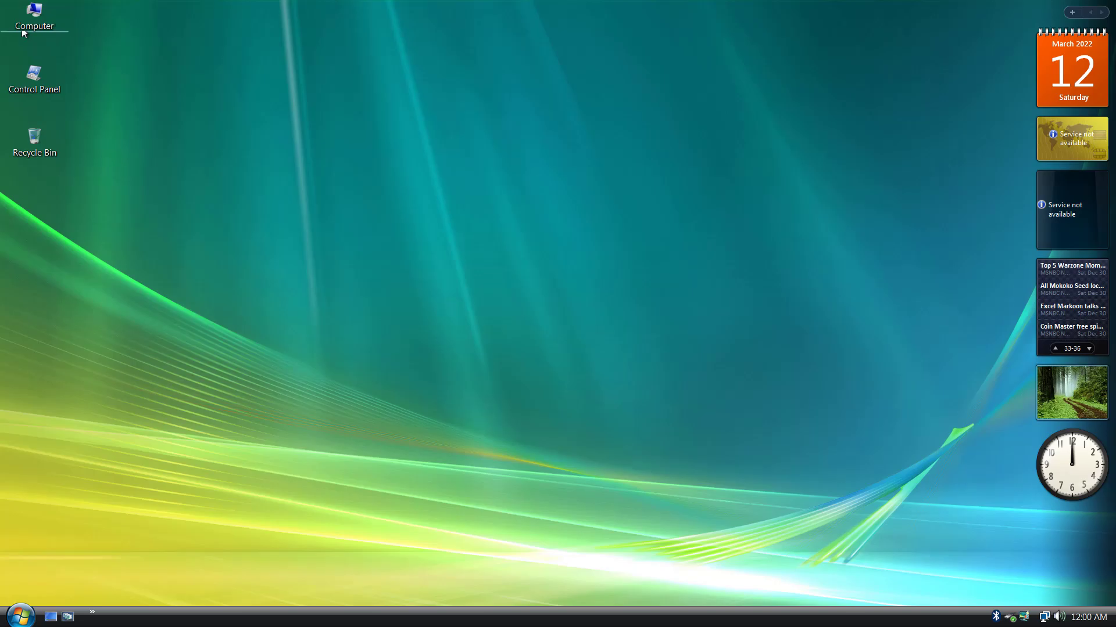
Look at the contents of Local Disk (C:) from the Computer window and return to the drive list.
{"action": "double_click", "coordinate": [24, 33]}
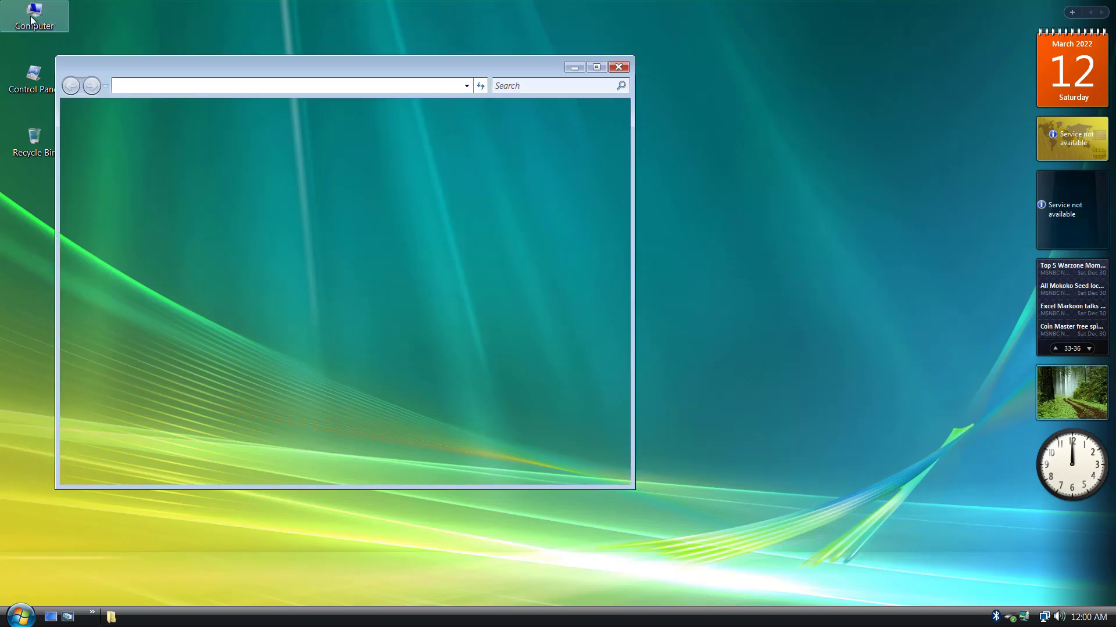
{"action": "double_click", "coordinate": [253, 181]}
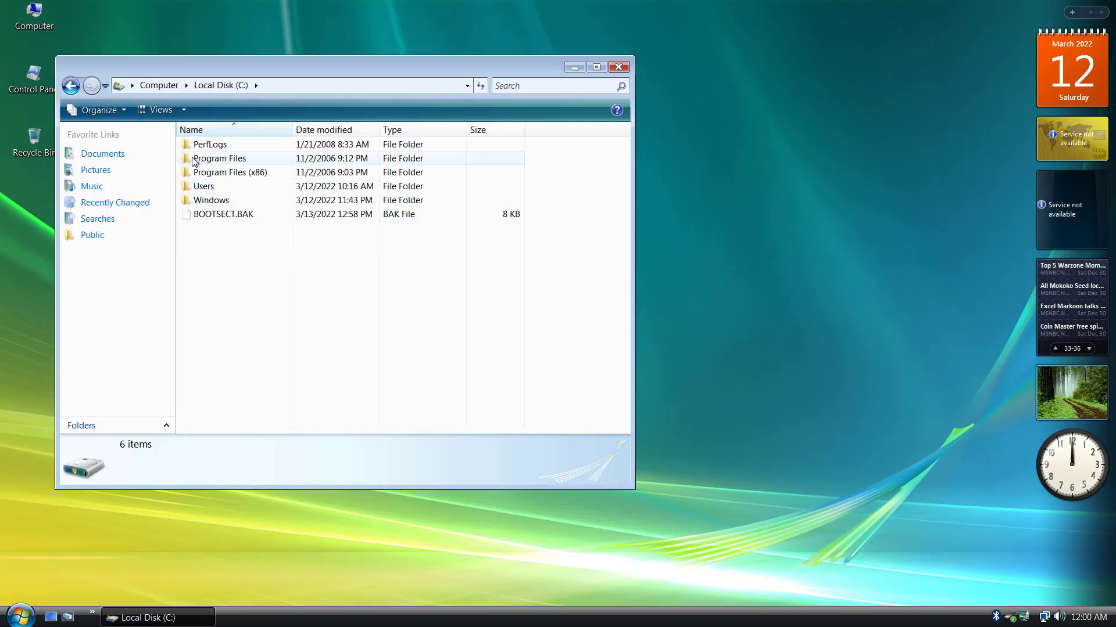
{"action": "left_click", "coordinate": [75, 88]}
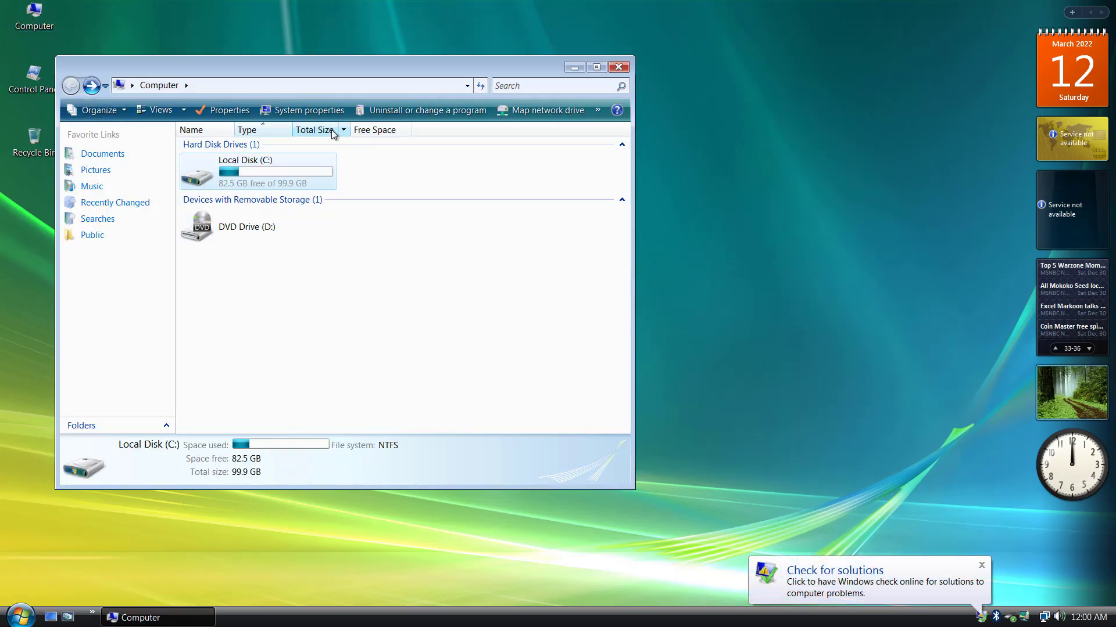
Open the system properties and enlarge the window to review the Windows edition, hardware and activation information.
{"action": "left_click", "coordinate": [310, 110]}
{"action": "scroll", "coordinate": [437, 326], "scroll_direction": "down", "scroll_amount": 1}
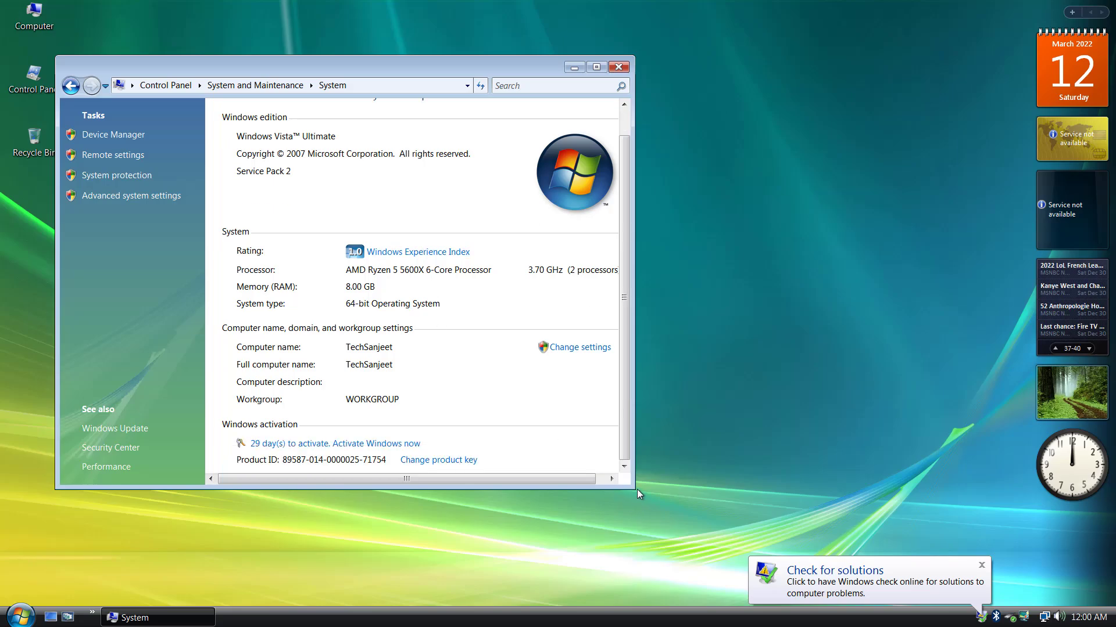
{"action": "left_click_drag", "start_coordinate": [635, 490], "coordinate": [857, 540]}
{"action": "left_click", "coordinate": [580, 81]}
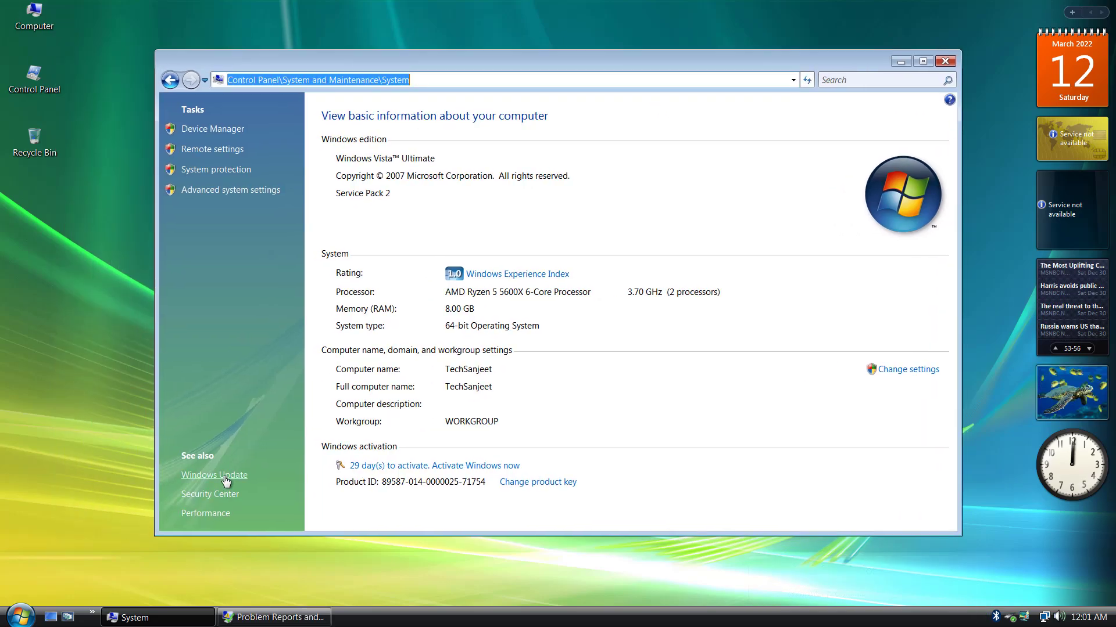
Check for updates in Windows Update and close its window.
{"action": "left_click", "coordinate": [226, 478]}
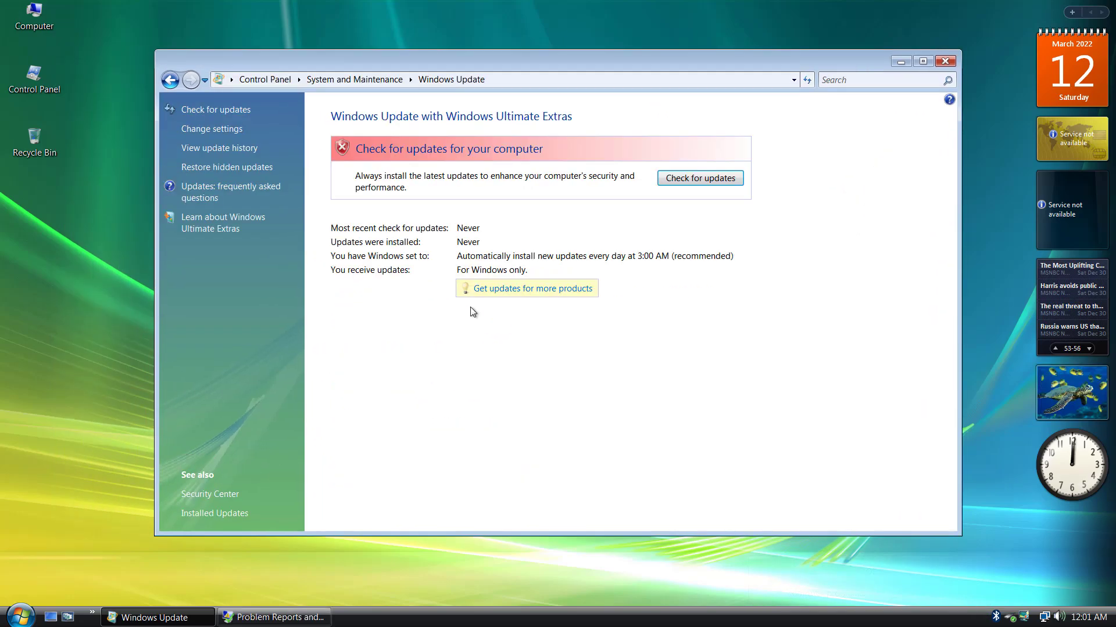
{"action": "left_click", "coordinate": [680, 178]}
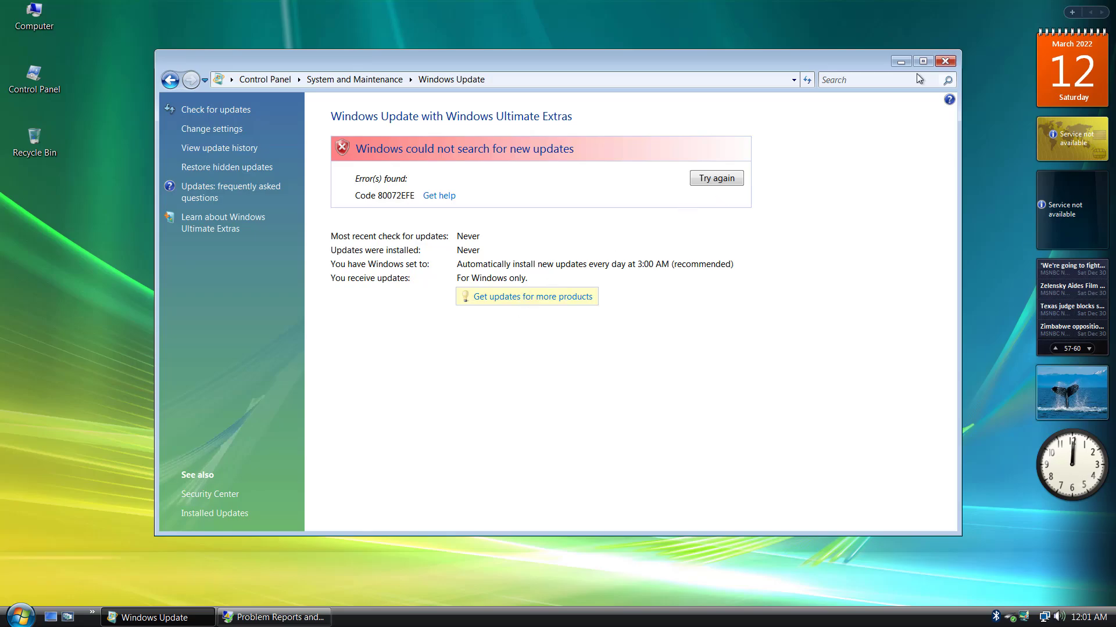
{"action": "left_click", "coordinate": [945, 61]}
Shut down Windows.
{"action": "left_click", "coordinate": [20, 616]}
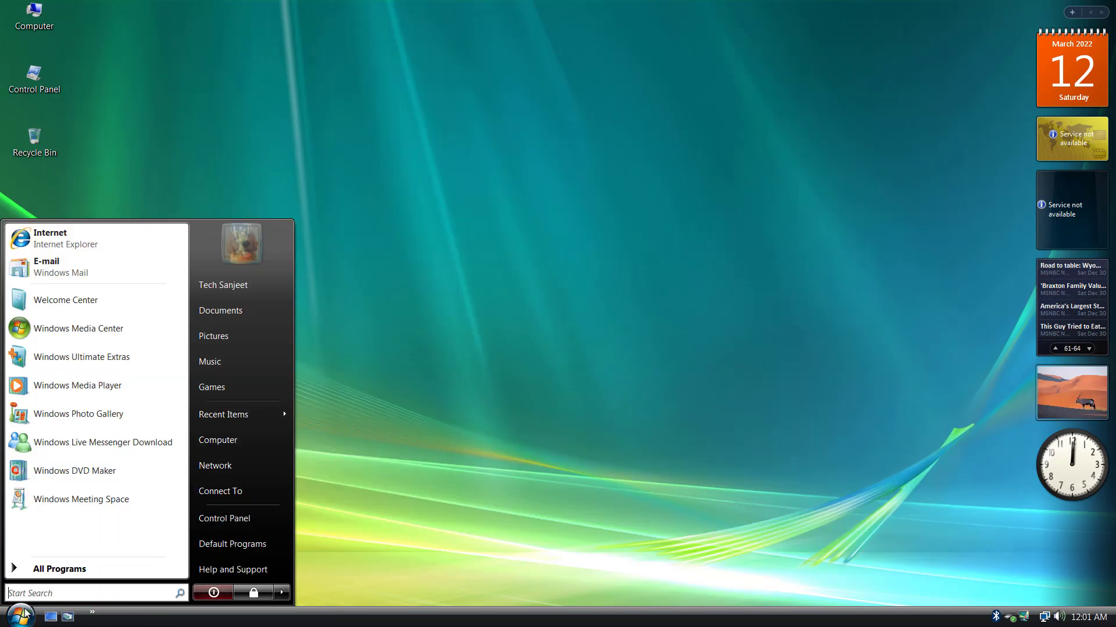
{"action": "left_click", "coordinate": [210, 598]}
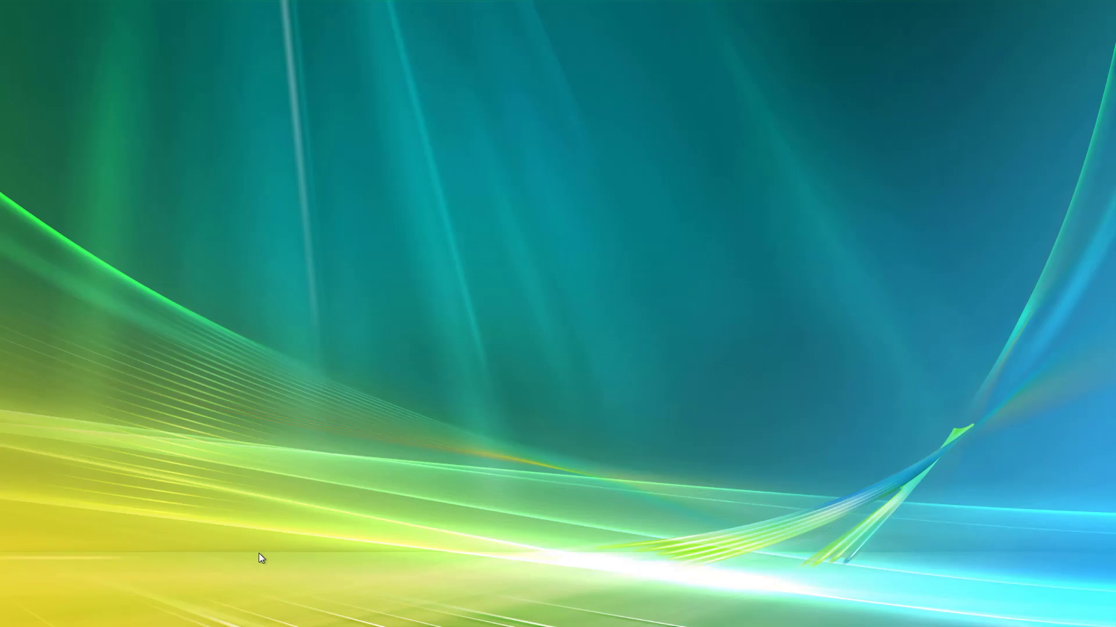